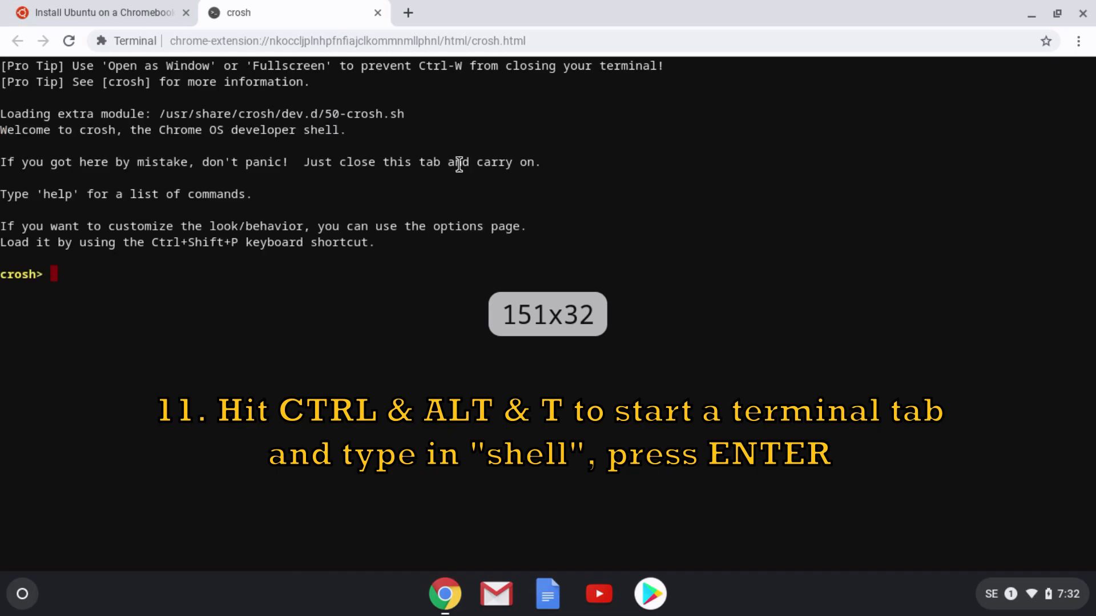
- Start a shell in crosh and paste the tutorial's command "sudo sh ~/Downloads/crouton -t unity" at its prompt
{"action": "type", "text": "shell"}
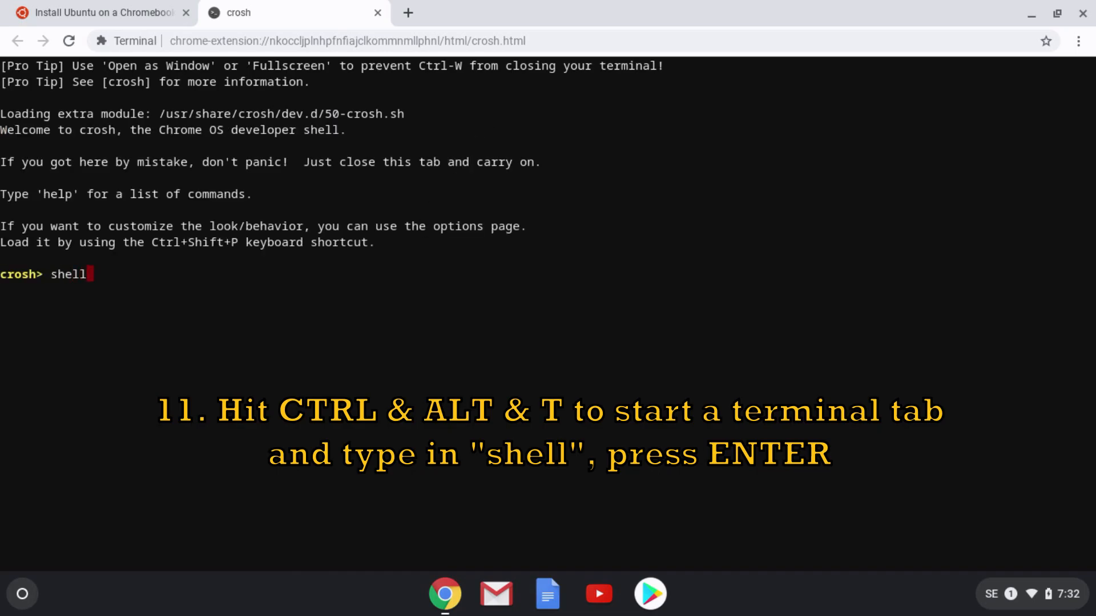
{"action": "key", "text": "Return"}
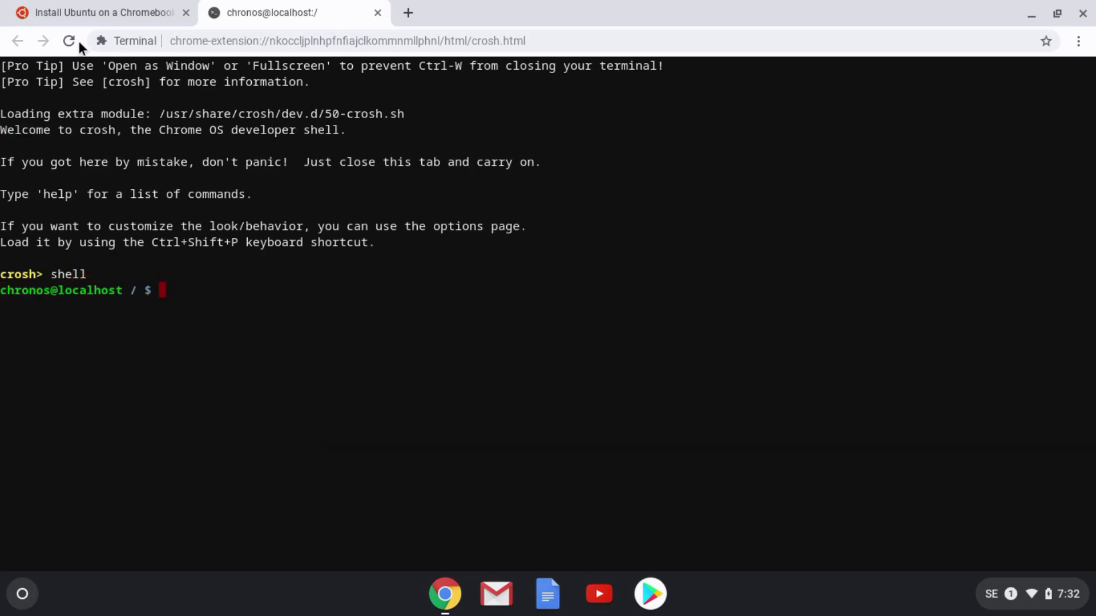
{"action": "left_click", "coordinate": [113, 12]}
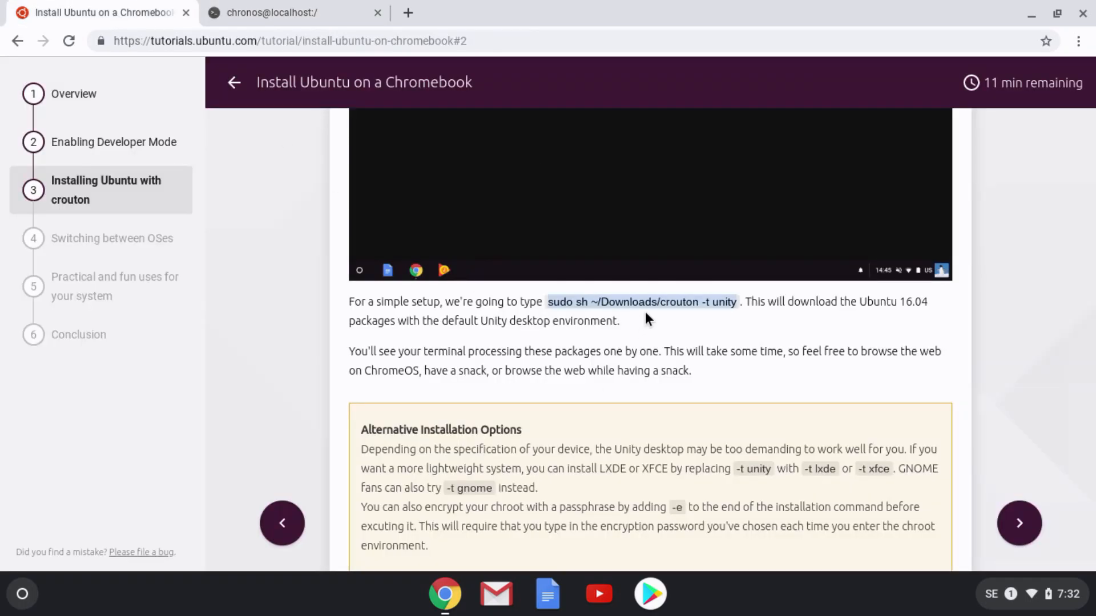
{"action": "left_click", "coordinate": [578, 303]}
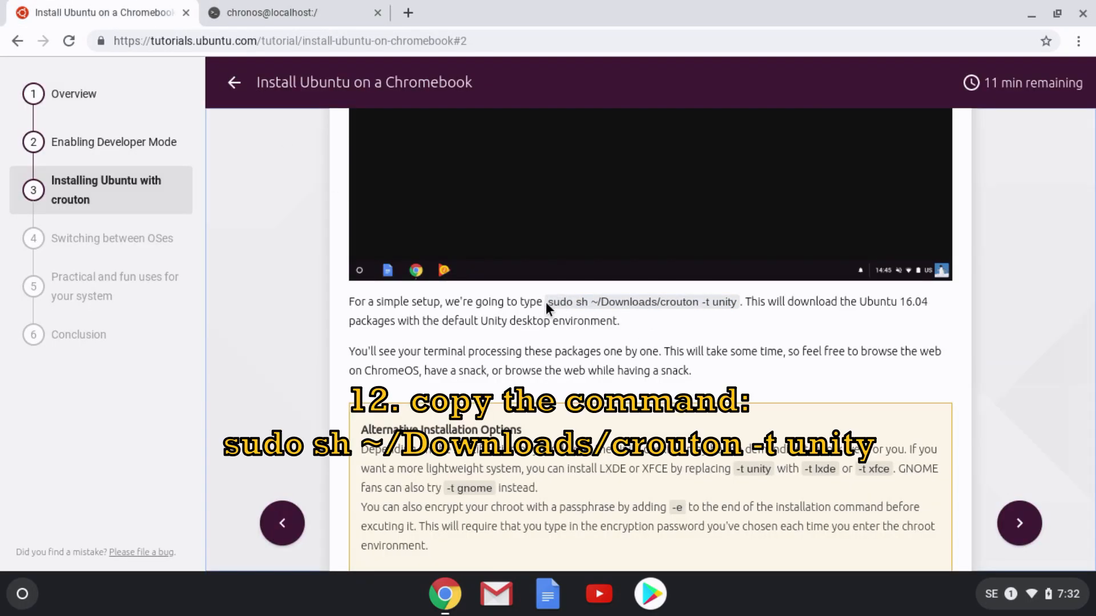
{"action": "left_click_drag", "start_coordinate": [546, 303], "coordinate": [738, 301]}
{"action": "key", "text": "cmd+c"}
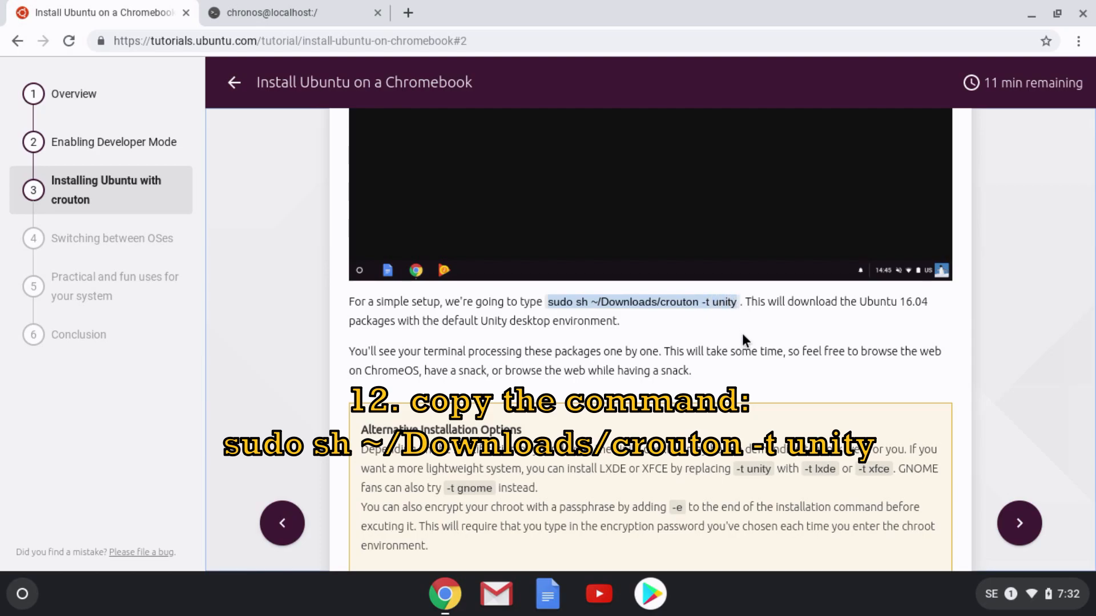
{"action": "left_click", "coordinate": [315, 16]}
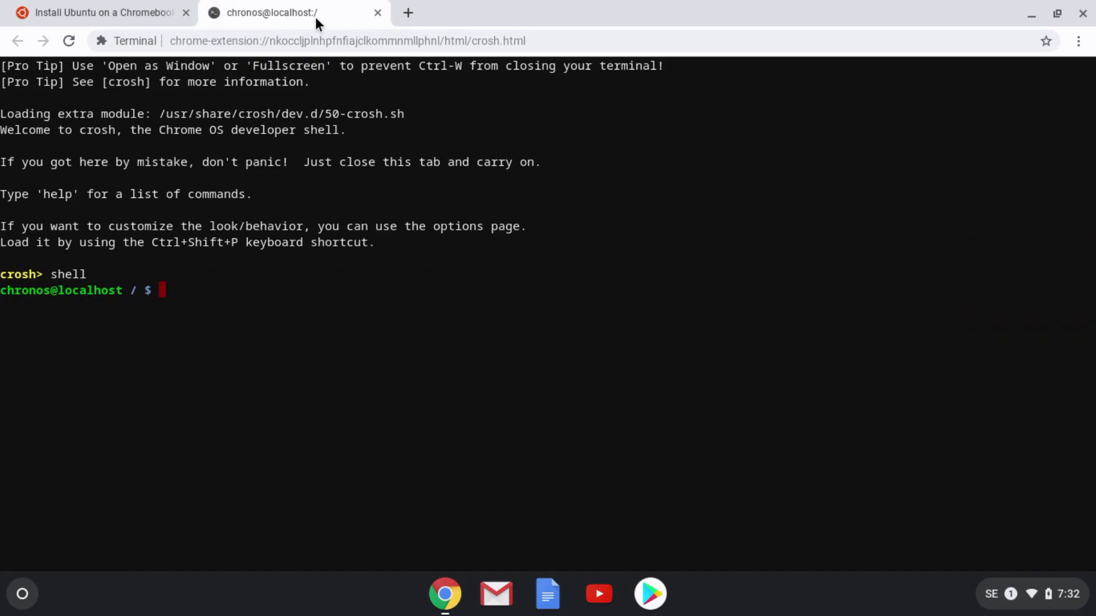
{"action": "right_click", "coordinate": [291, 294]}
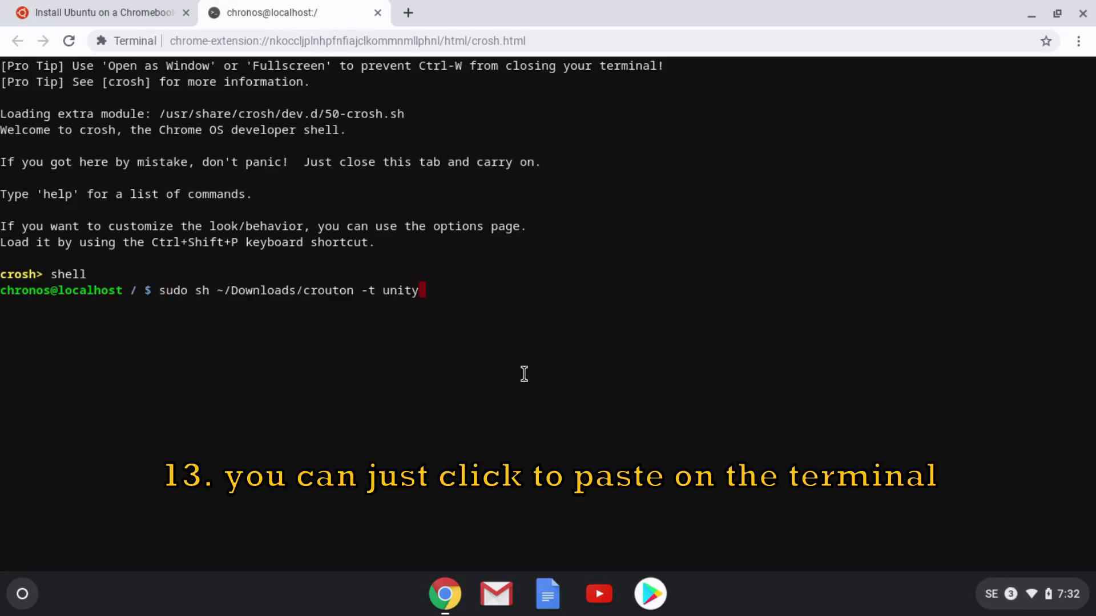
- Replace unity with xfce at the end of the pasted crouton command and run it
{"action": "key", "text": "BackSpace"}
{"action": "key", "text": "BackSpace"}
{"action": "key", "text": "BackSpace"}
{"action": "key", "text": "BackSpace"}
{"action": "key", "text": "BackSpace"}
{"action": "type", "text": "xfce"}
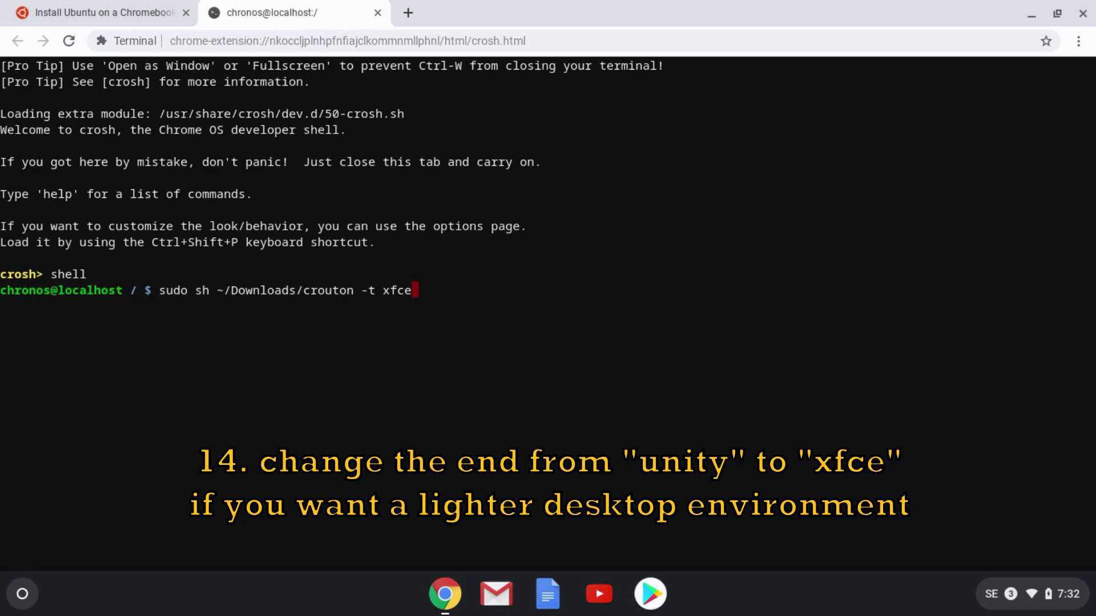
{"action": "key", "text": "Return"}
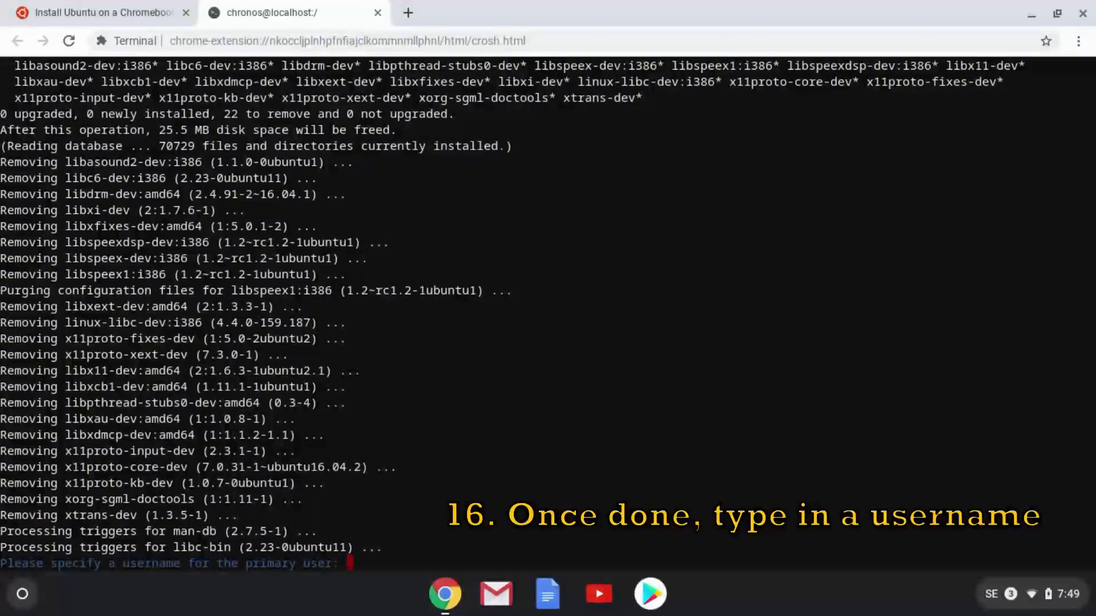
- Enter a username for the primary Linux user, then enter and retype the new UNIX password
{"action": "type", "text": "markku"}
{"action": "key", "text": "Return"}
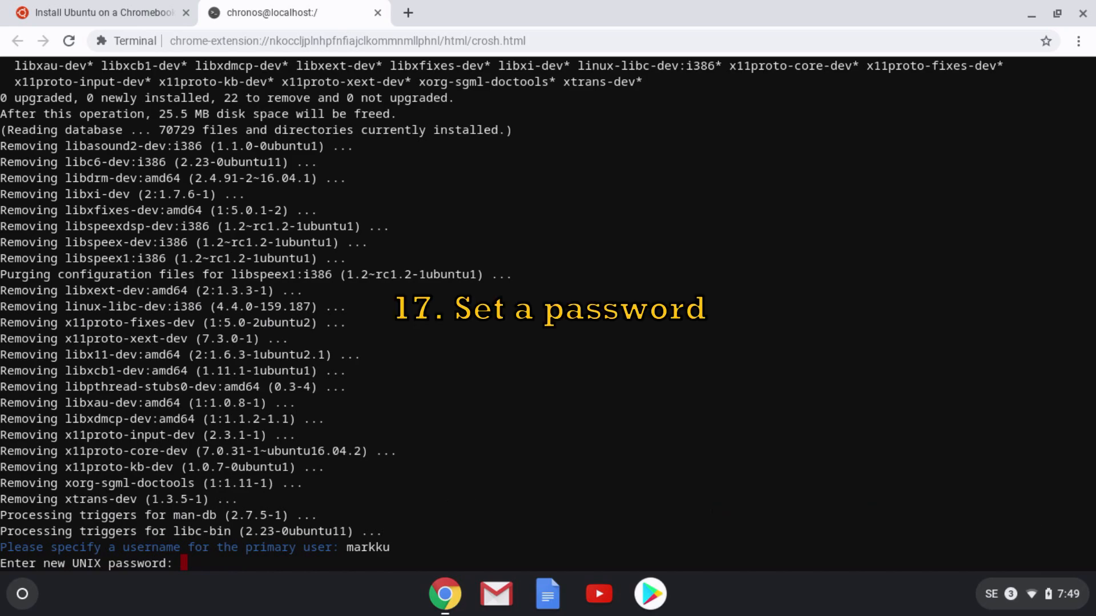
{"action": "key", "text": "Return"}
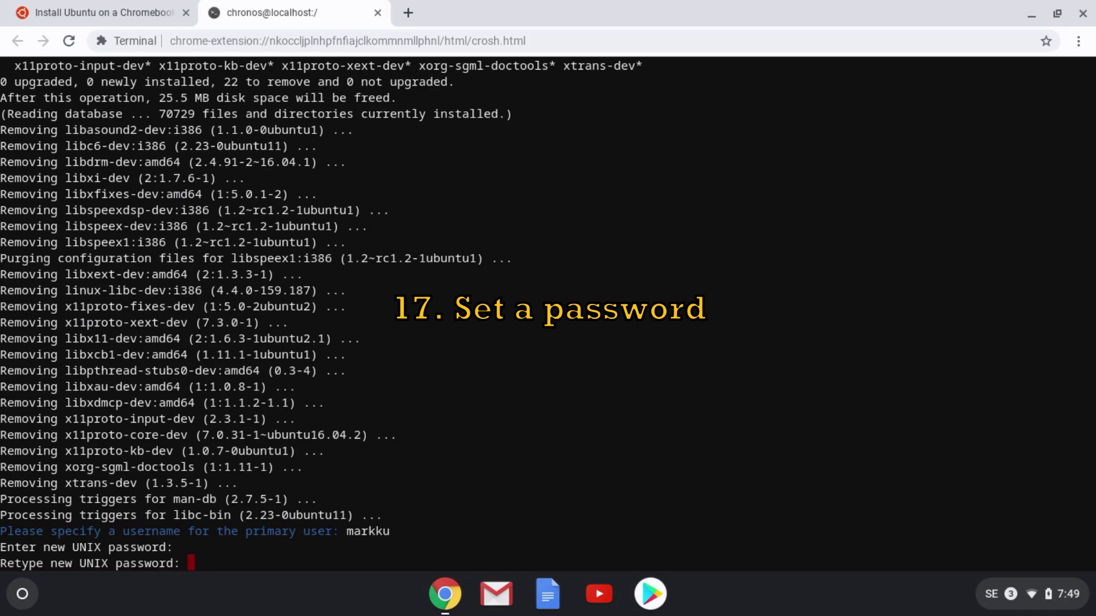
{"action": "key", "text": "Return"}
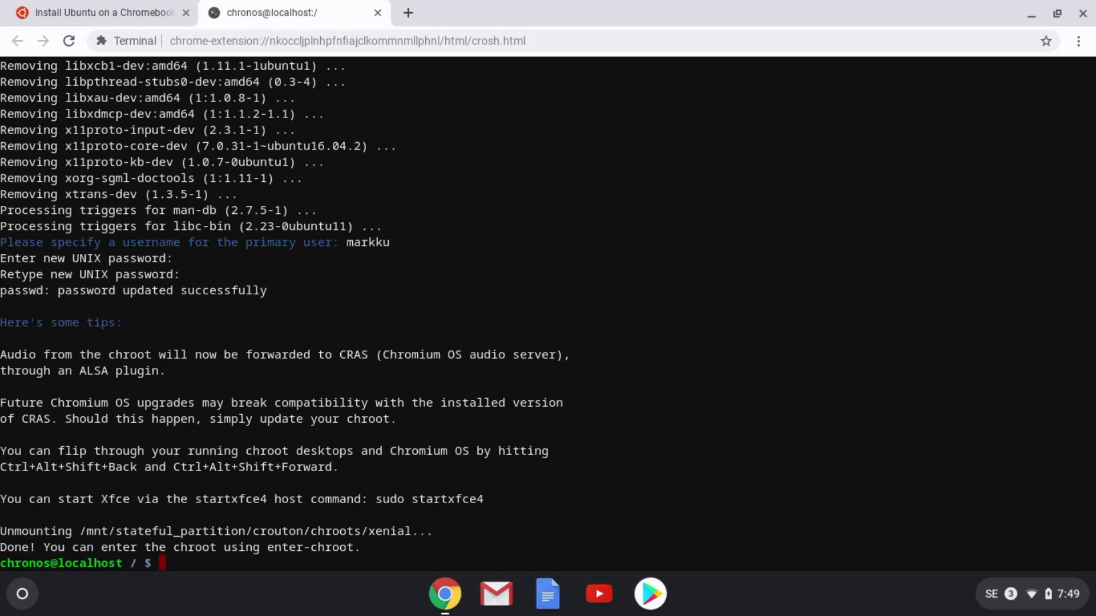
- Launch the Xfce desktop with "sudo startxfce4" and accept the default panel configuration
{"action": "type", "text": "sudo sta"}
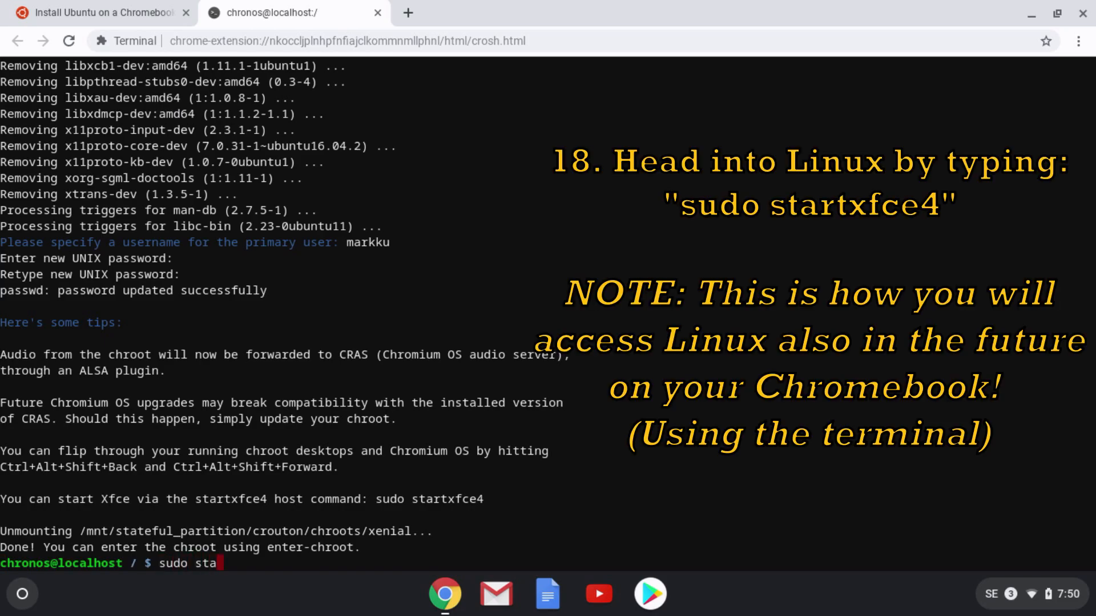
{"action": "type", "text": "rtxfce4"}
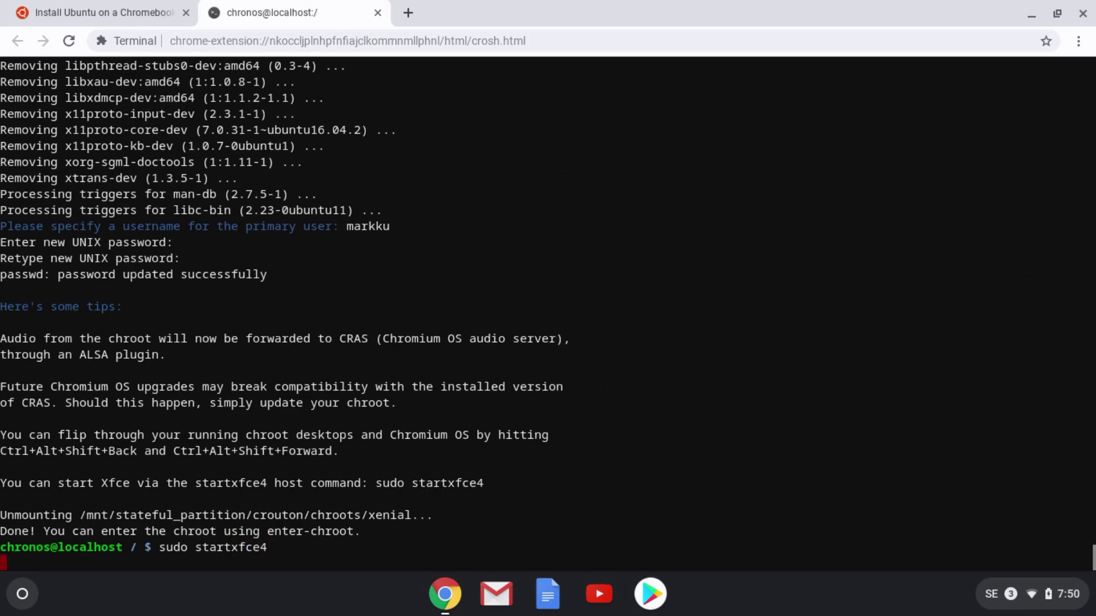
{"action": "key", "text": "Return"}
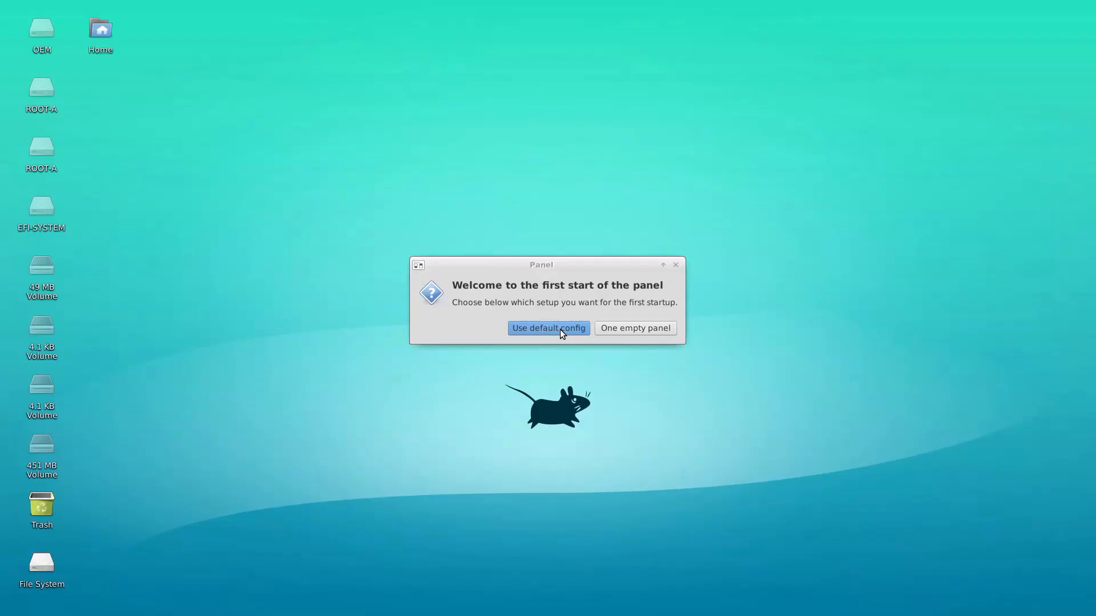
{"action": "left_click", "coordinate": [560, 330]}
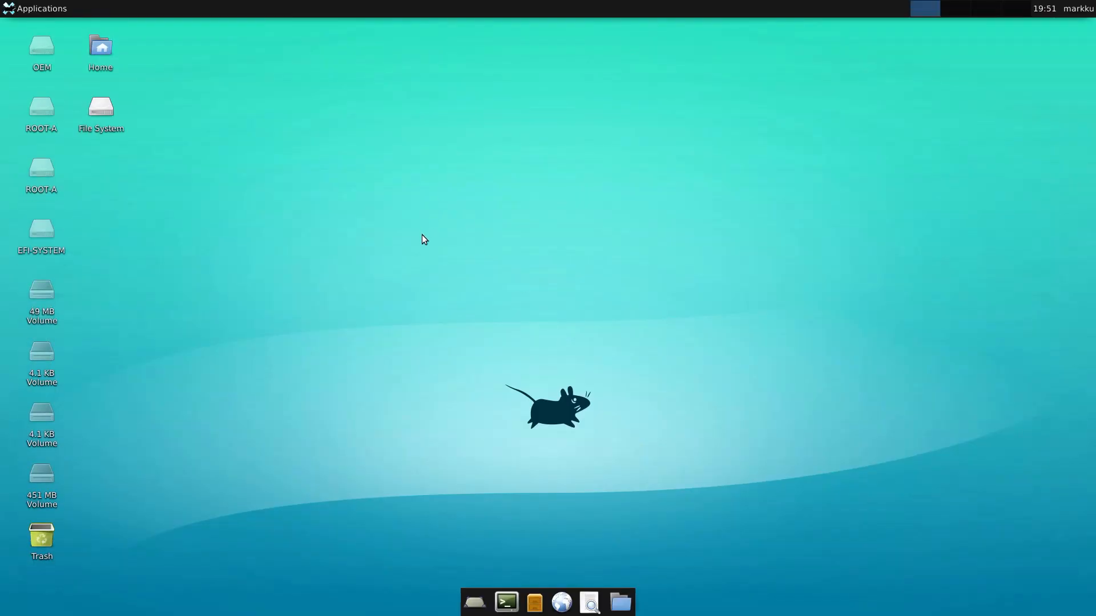
- Open the NetSurf web browser from the installed Internet applications and reposition its window
{"action": "left_click", "coordinate": [8, 7]}
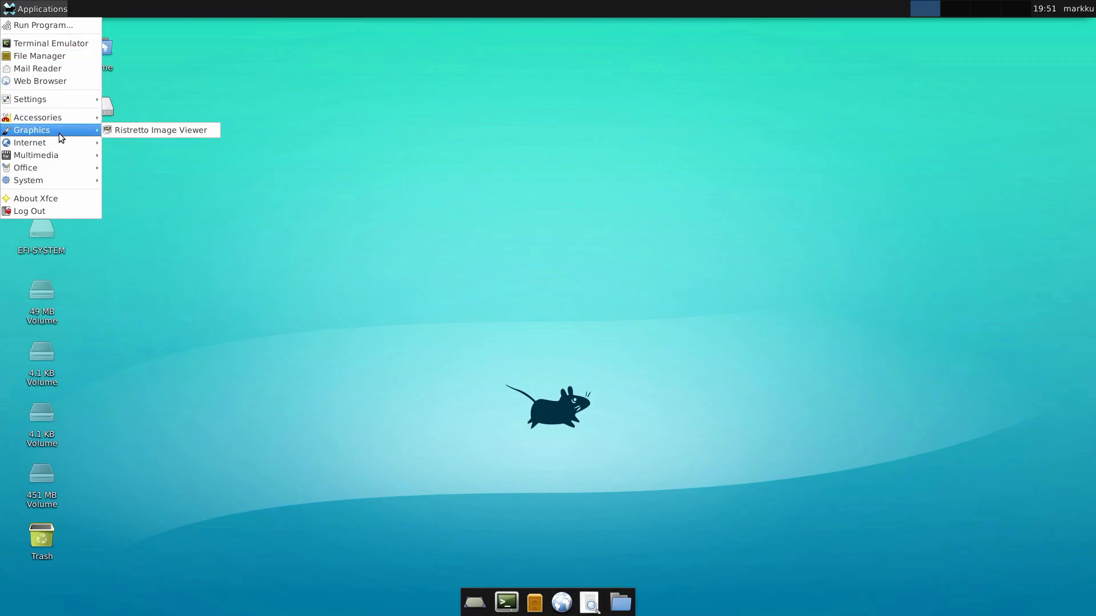
{"action": "mouse_move", "coordinate": [62, 142]}
{"action": "left_click", "coordinate": [165, 144]}
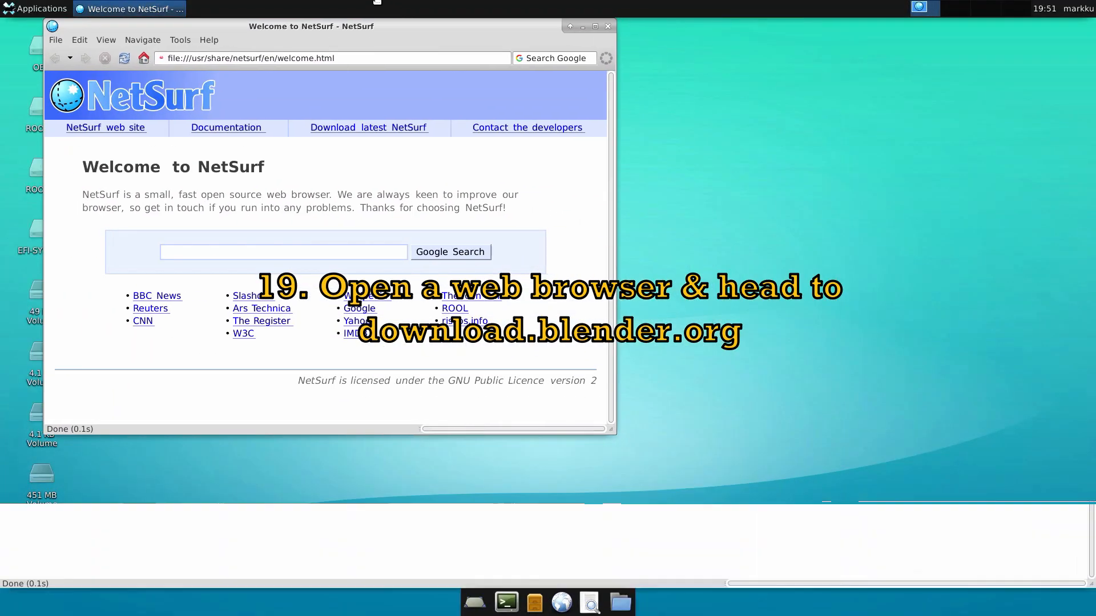
{"action": "left_click_drag", "start_coordinate": [398, 32], "coordinate": [475, 33]}
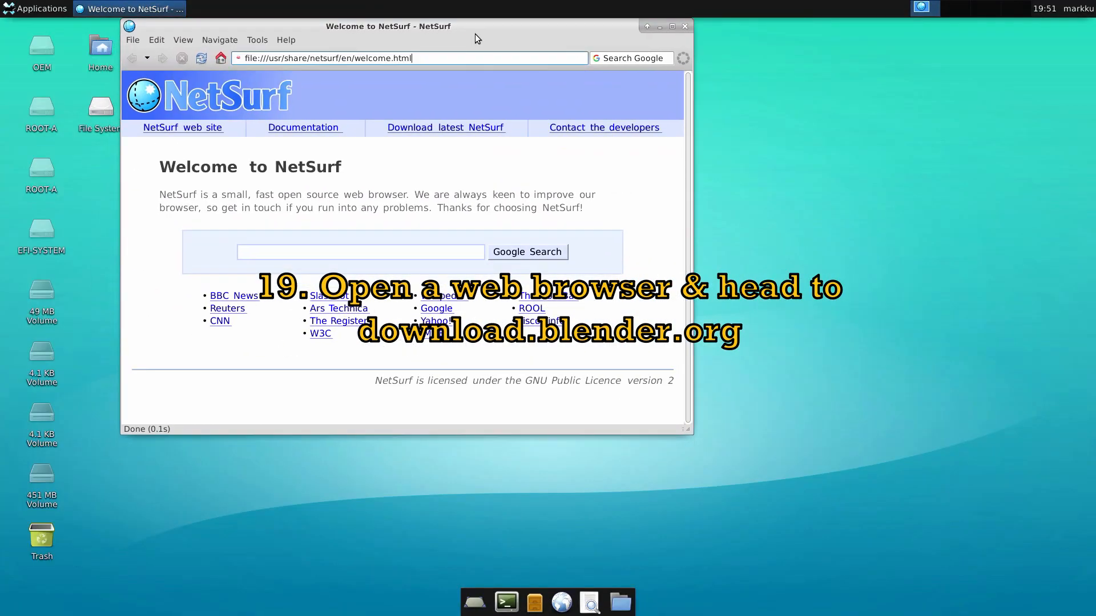
- Replace the browser's current address with download.blender.org and load the site
{"action": "right_click", "coordinate": [433, 61]}
{"action": "left_click", "coordinate": [412, 58]}
{"action": "double_click", "coordinate": [413, 58]}
{"action": "triple_click", "coordinate": [413, 58]}
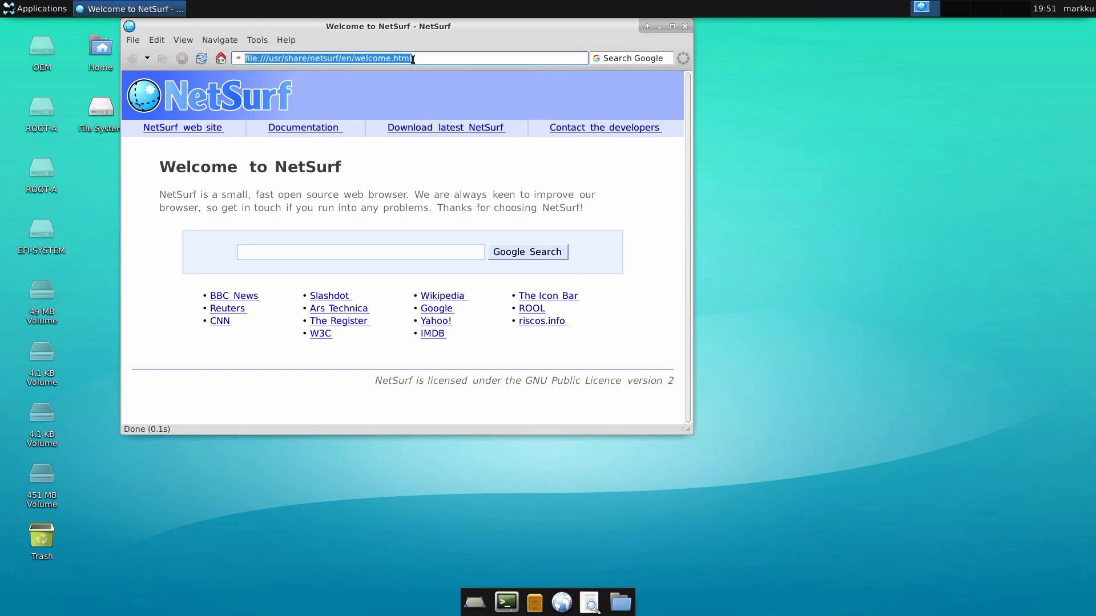
{"action": "type", "text": "down"}
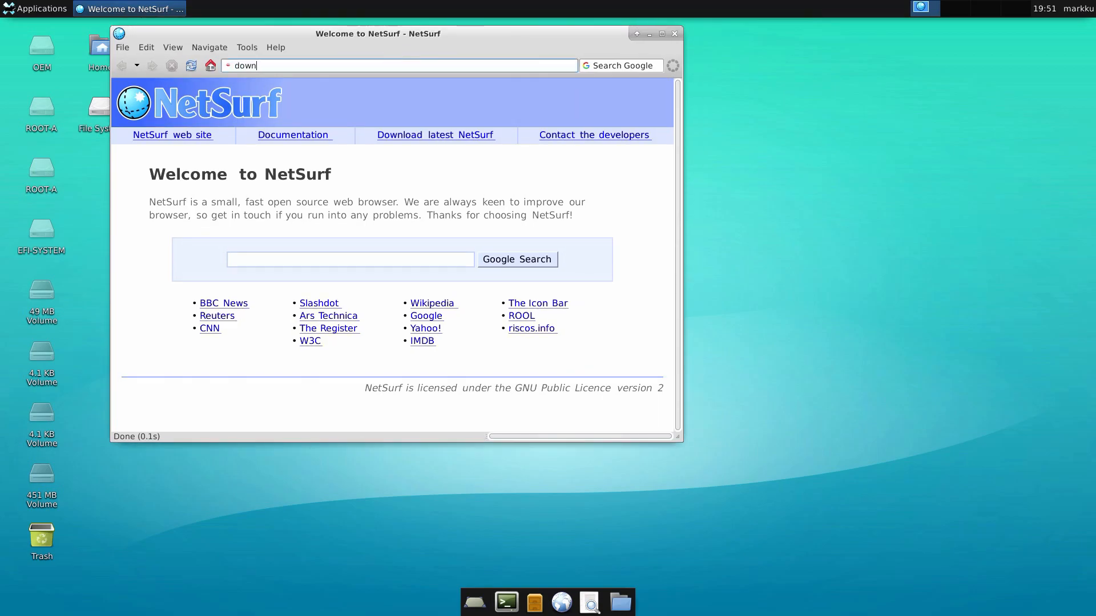
{"action": "type", "text": "load.blender.org"}
{"action": "key", "text": "Return"}
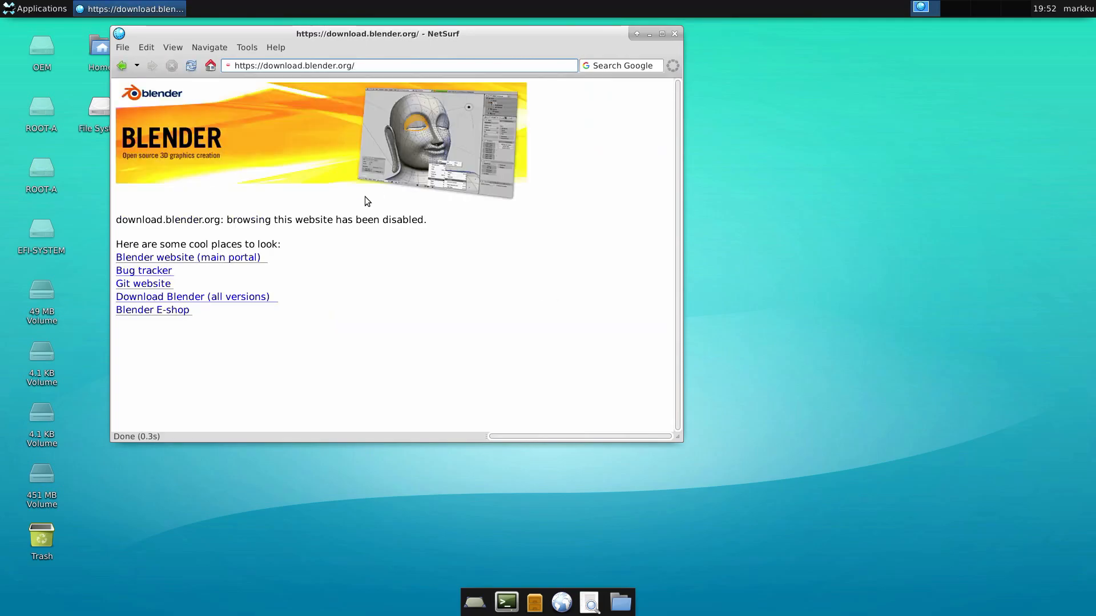
- Open the index of all Blender versions and go into the Blender2.79 release folder
{"action": "left_click", "coordinate": [238, 298]}
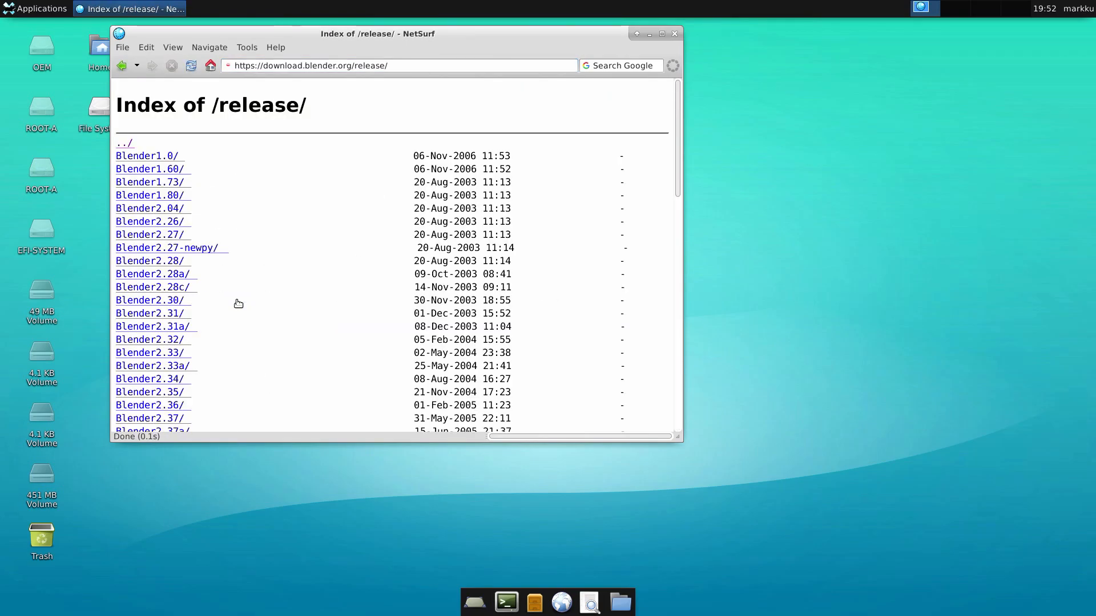
{"action": "scroll", "coordinate": [246, 293], "scroll_direction": "down", "scroll_amount": 15}
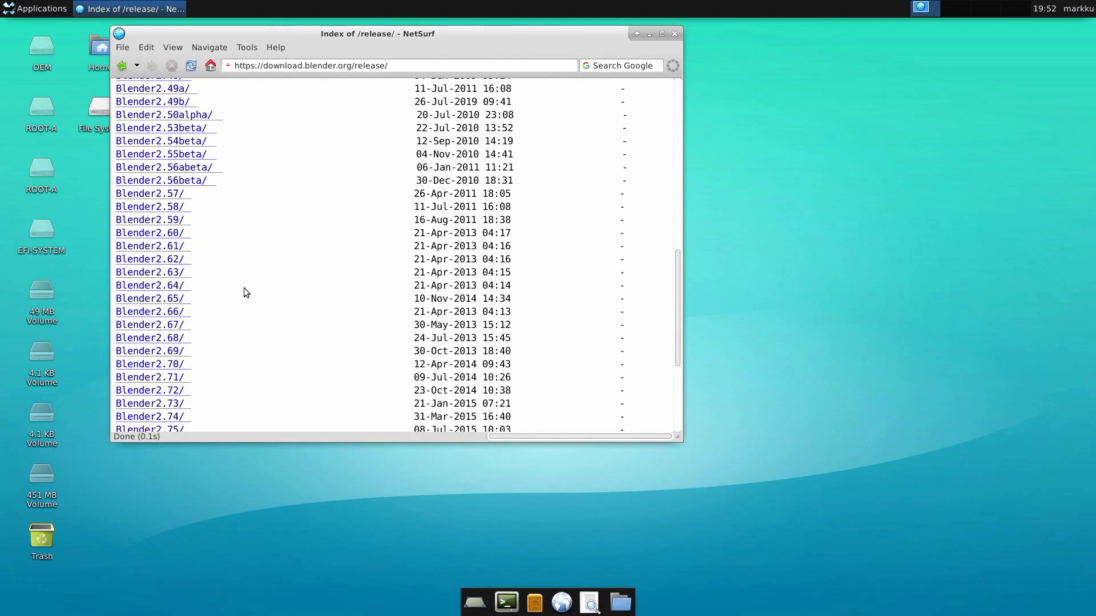
{"action": "scroll", "coordinate": [246, 293], "scroll_direction": "down", "scroll_amount": 1}
{"action": "left_click", "coordinate": [175, 381]}
- Download blender-2.79b-linux-glibc219-x86_64.tar.bz2 from the release list and save it to the default location
{"action": "scroll", "coordinate": [305, 291], "scroll_direction": "down", "scroll_amount": 3}
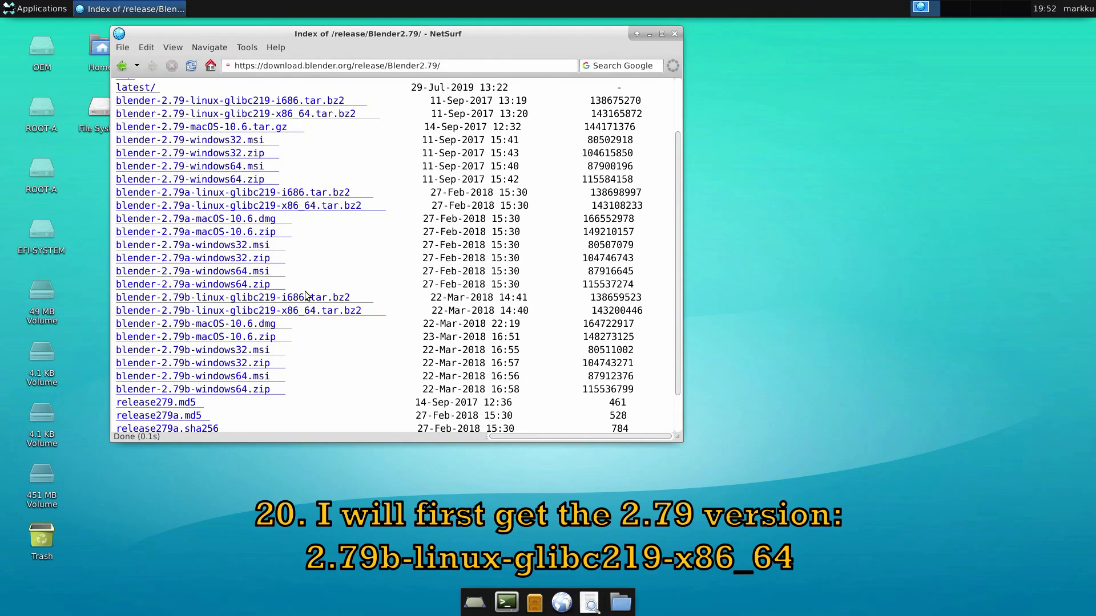
{"action": "scroll", "coordinate": [305, 294], "scroll_direction": "down", "scroll_amount": 2}
{"action": "left_click", "coordinate": [324, 264]}
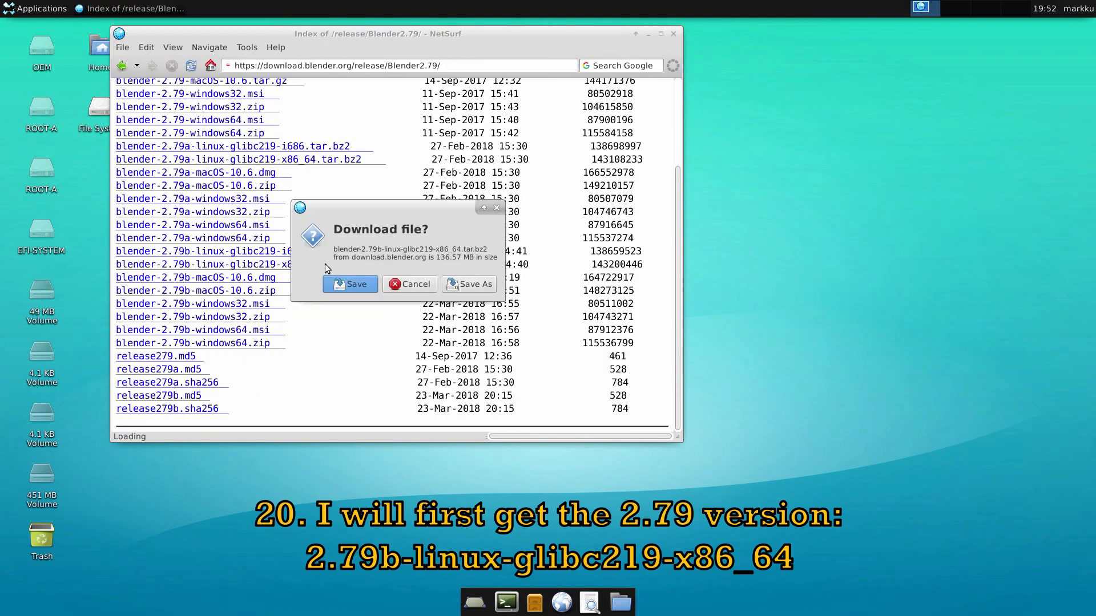
{"action": "left_click", "coordinate": [351, 284]}
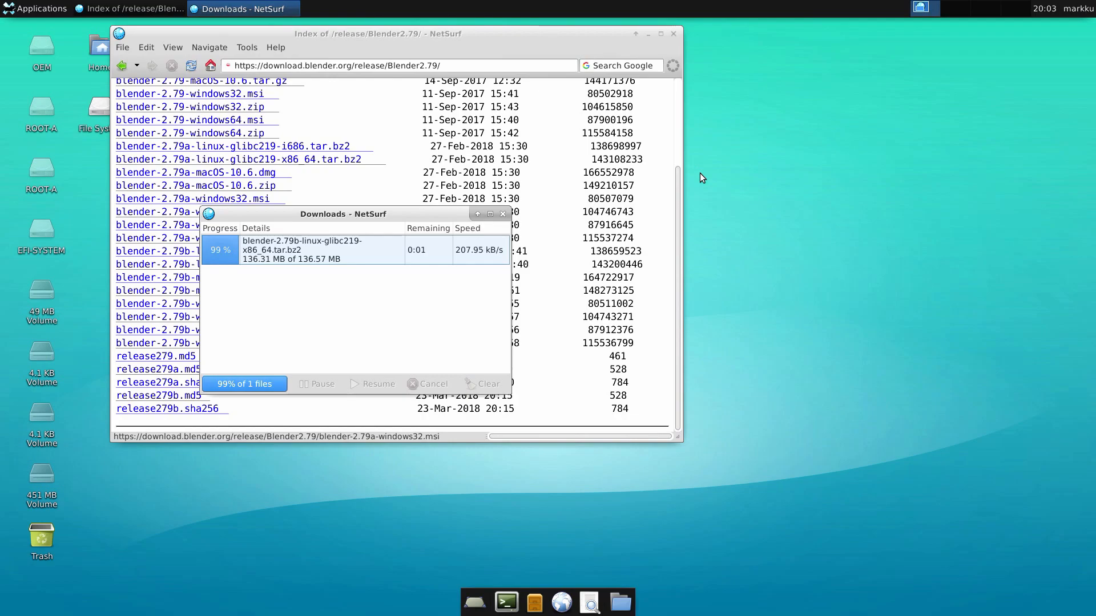
- Close the downloads window and the web browser once the Blender archive has finished downloading
{"action": "double_click", "coordinate": [320, 250]}
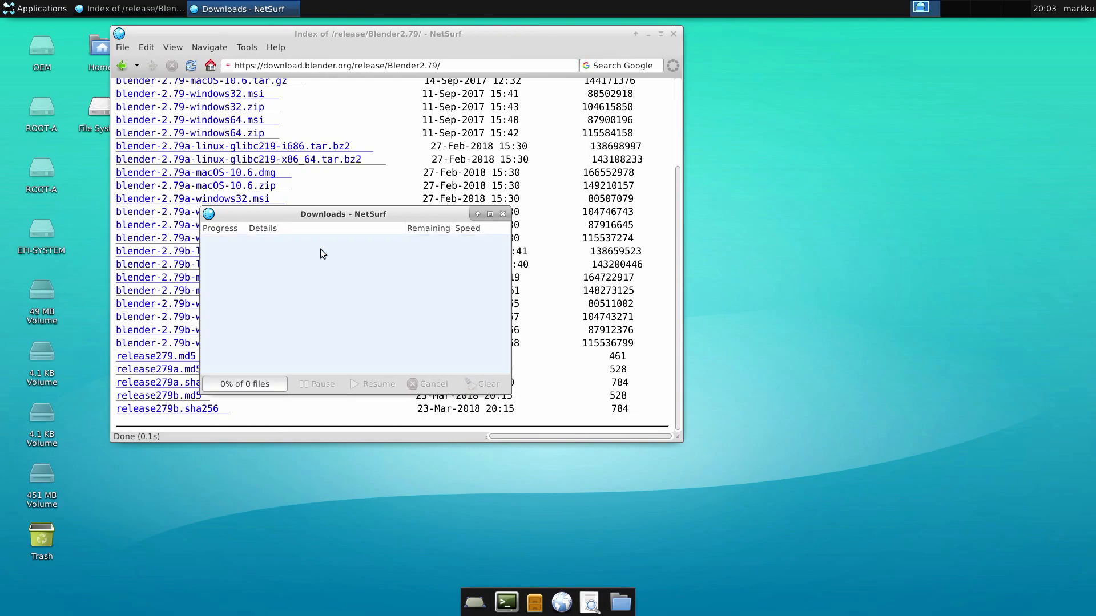
{"action": "left_click", "coordinate": [503, 213]}
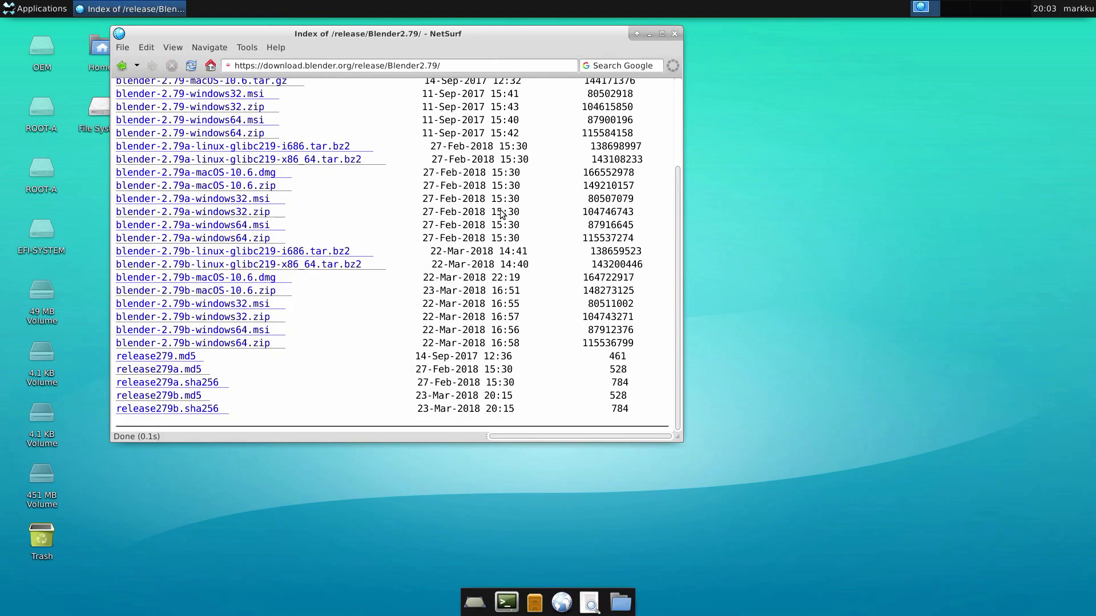
{"action": "left_click", "coordinate": [675, 35]}
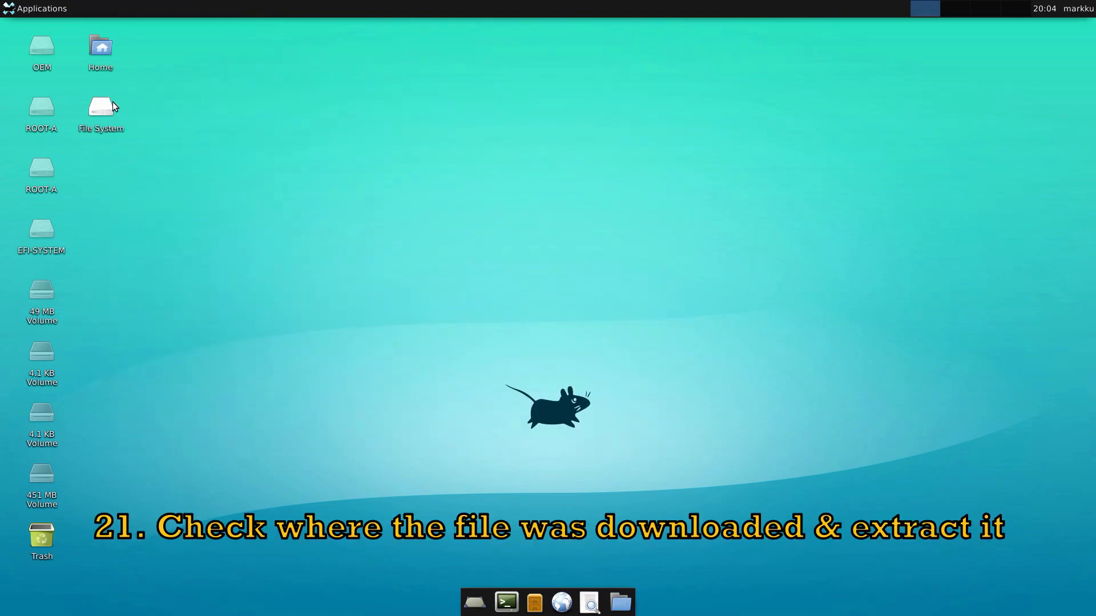
- Extract blender-2.79b-linux-glibc219-x86_64.tar.bz2 in place inside the home folder
{"action": "double_click", "coordinate": [103, 48]}
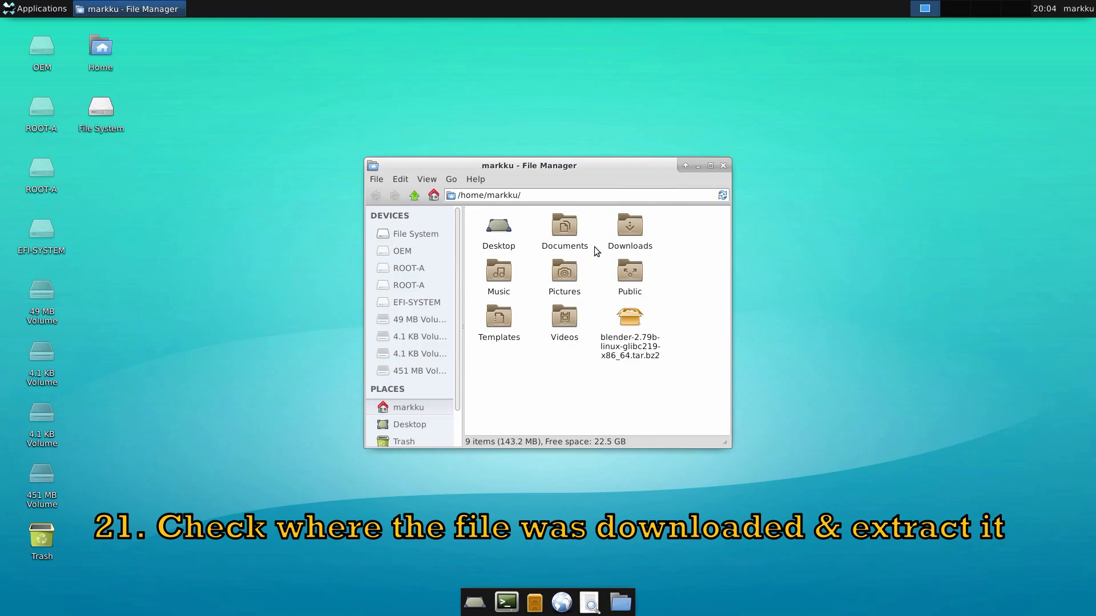
{"action": "left_click", "coordinate": [629, 318]}
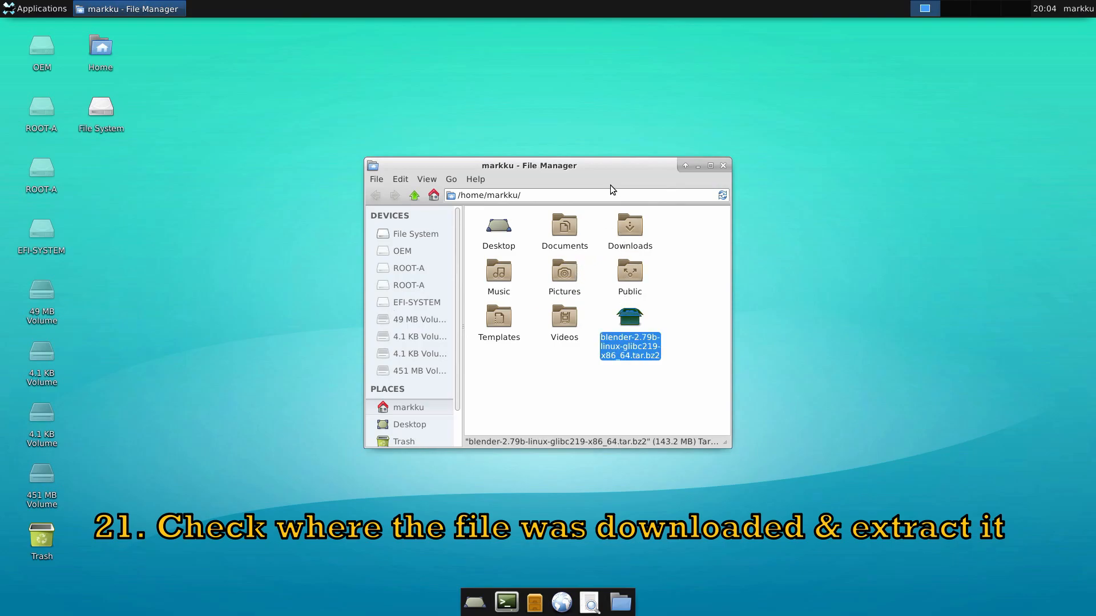
{"action": "left_click_drag", "start_coordinate": [611, 172], "coordinate": [549, 72]}
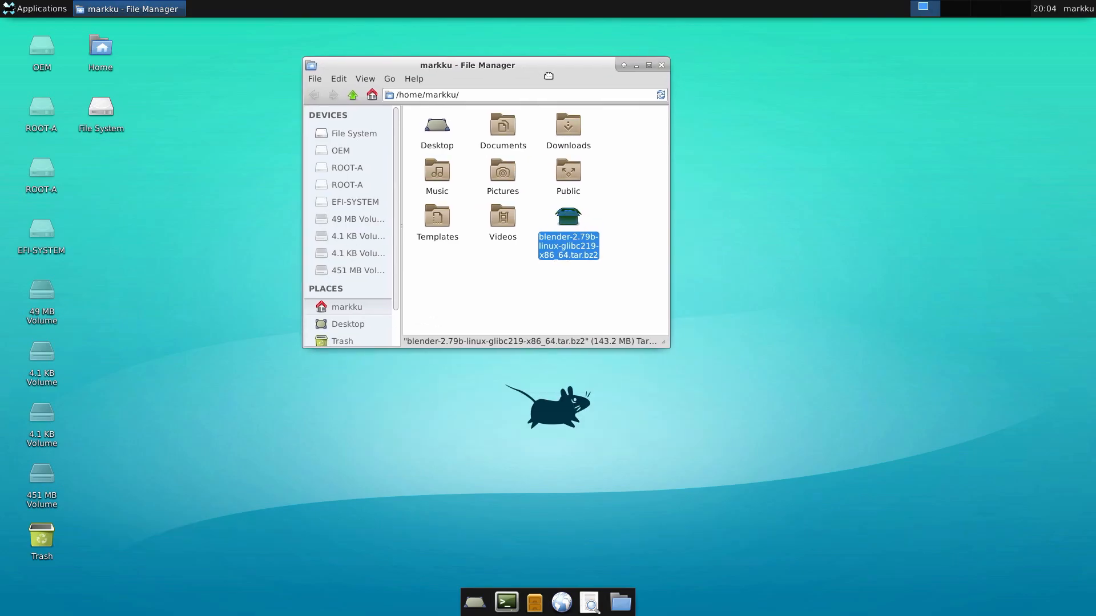
{"action": "right_click", "coordinate": [569, 226]}
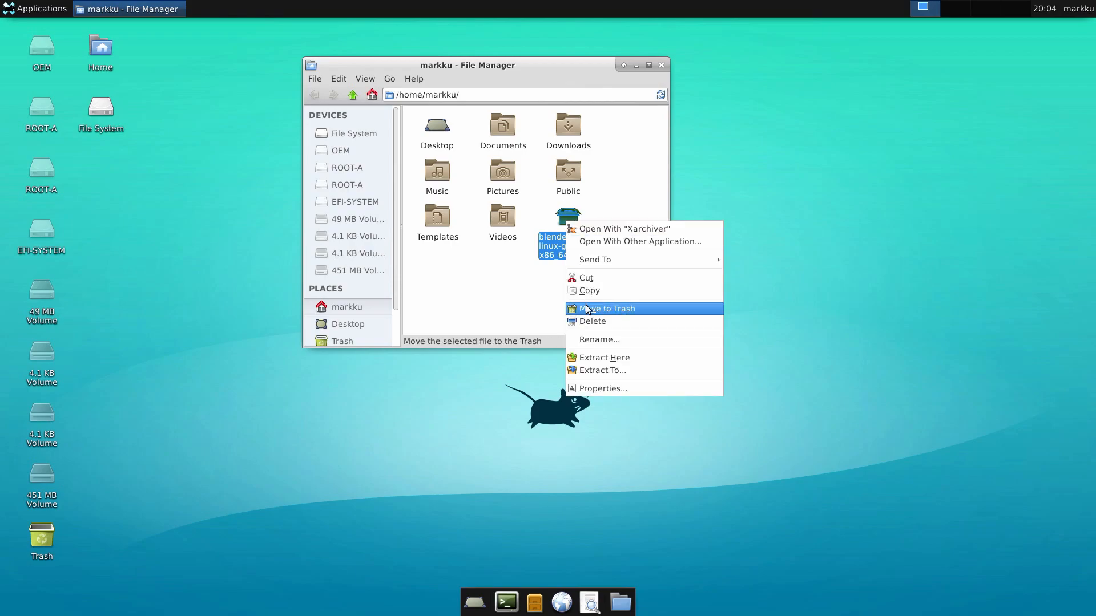
{"action": "left_click", "coordinate": [608, 357]}
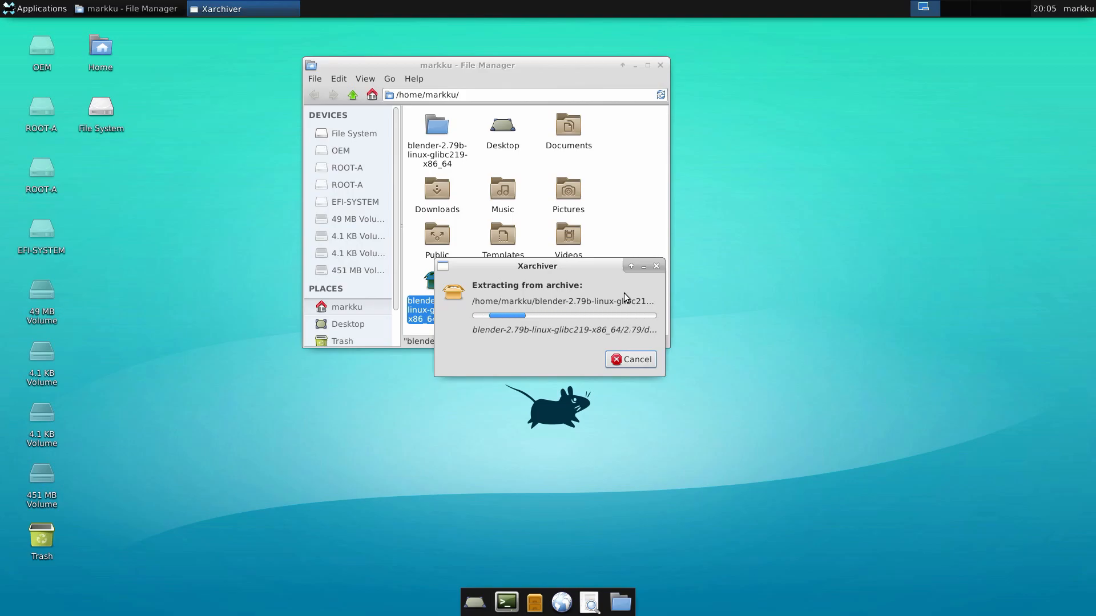
- Launch the blender executable from the extracted blender-2.79b-linux-glibc219-x86_64 folder and dismiss the splash screen
{"action": "right_click", "coordinate": [97, 248]}
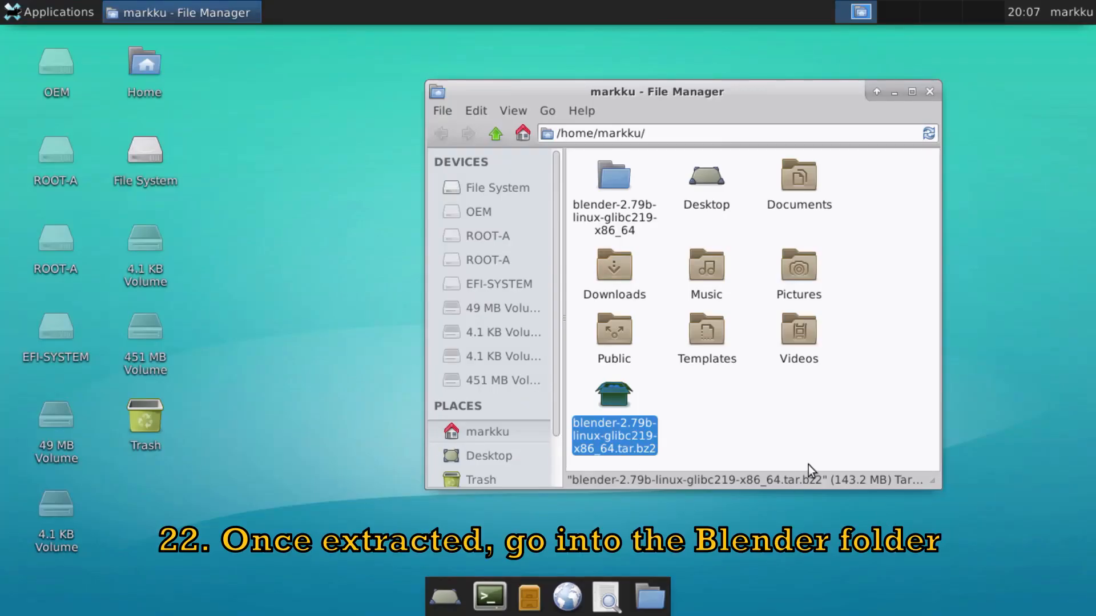
{"action": "left_click", "coordinate": [808, 464]}
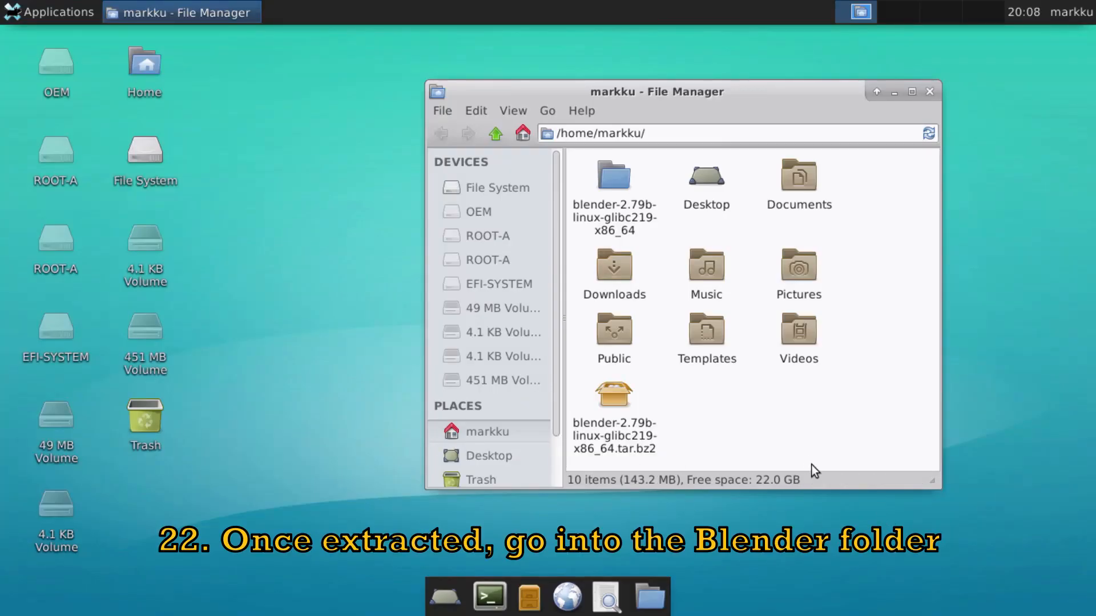
{"action": "left_click", "coordinate": [595, 203]}
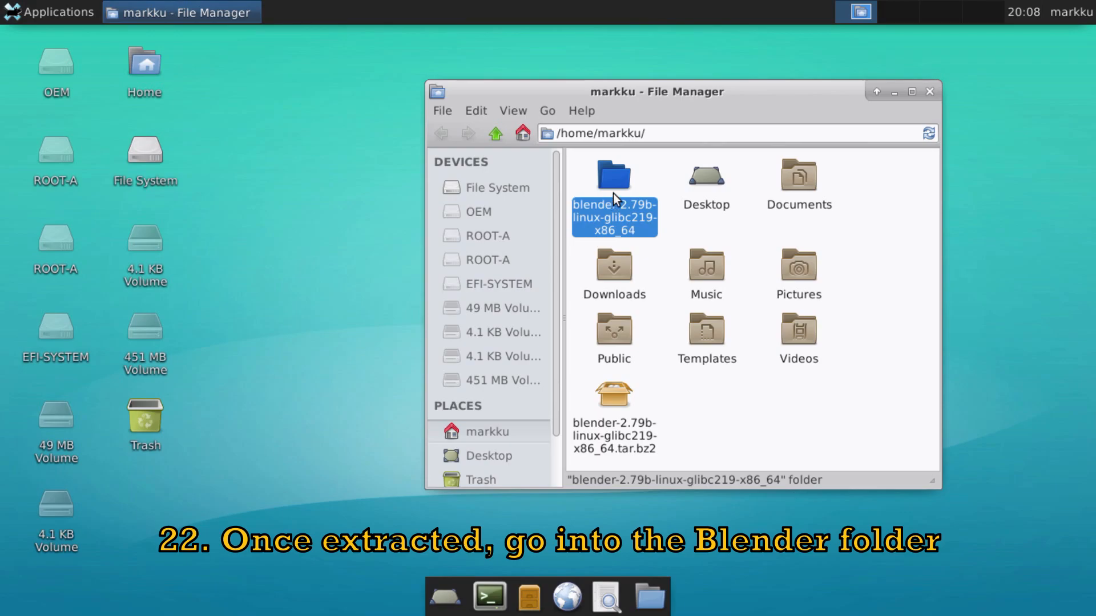
{"action": "double_click", "coordinate": [612, 193]}
{"action": "left_click", "coordinate": [614, 242]}
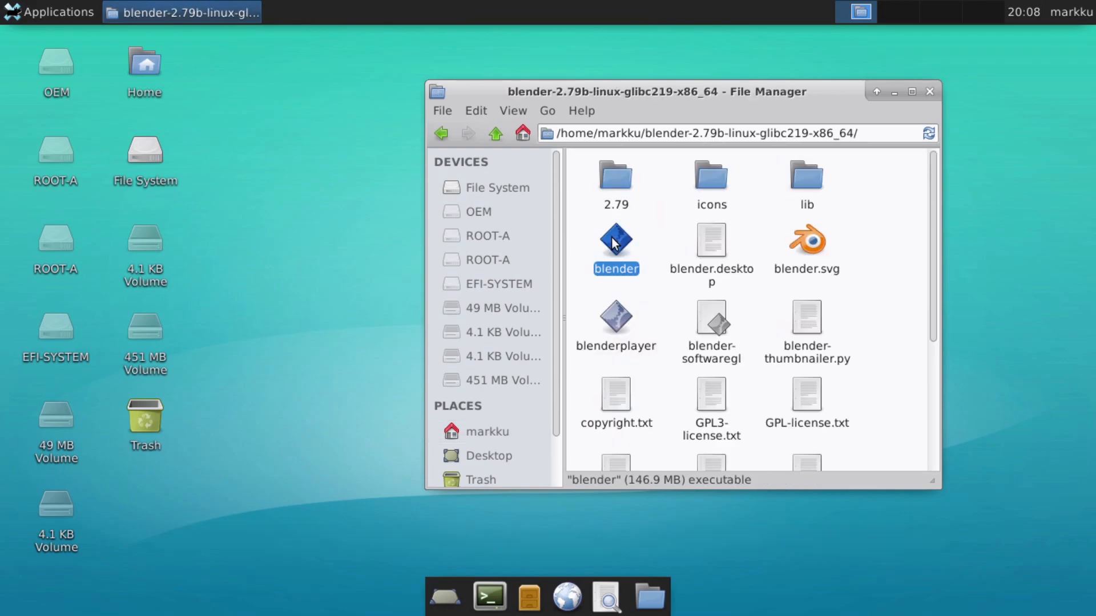
{"action": "double_click", "coordinate": [613, 243]}
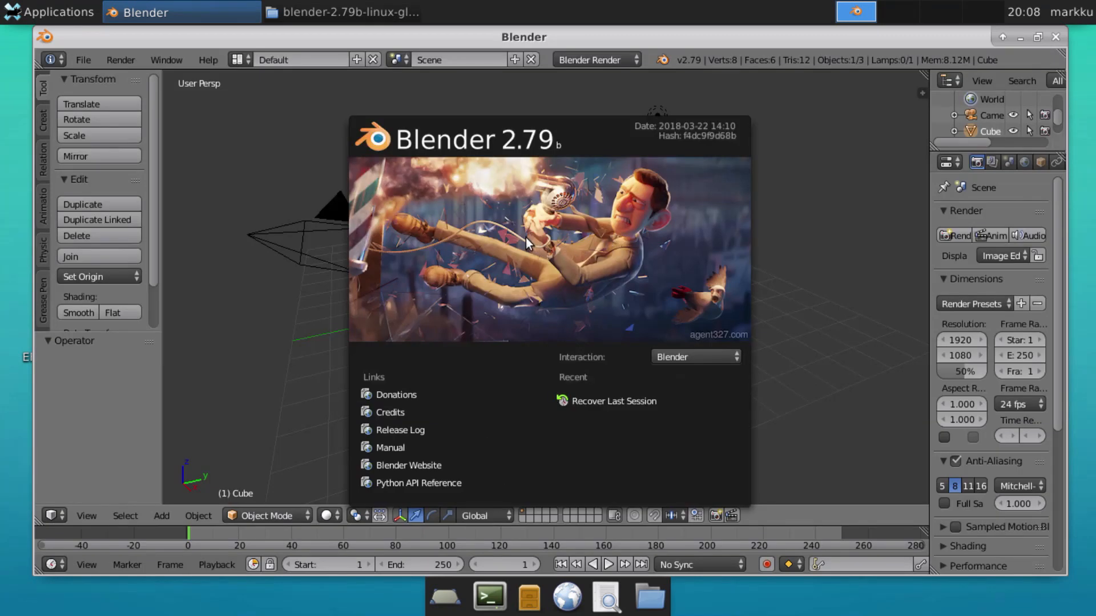
{"action": "left_click", "coordinate": [526, 238]}
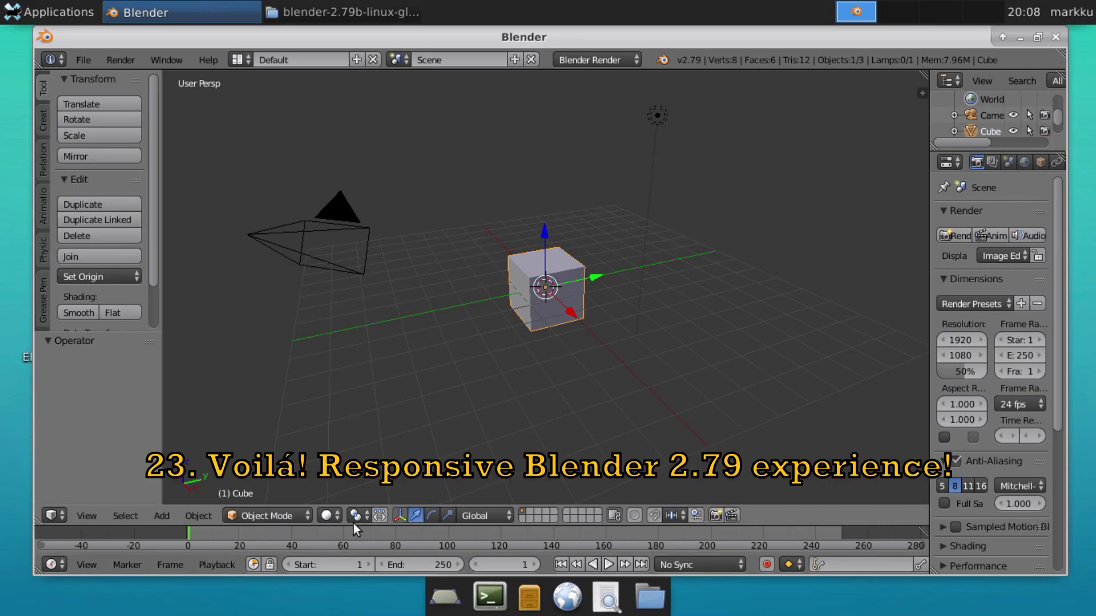
- Enlarge the timeline area upward beneath the 3D view and change it to the Logic Editor
{"action": "left_click_drag", "start_coordinate": [345, 525], "coordinate": [344, 410]}
{"action": "left_click", "coordinate": [55, 564]}
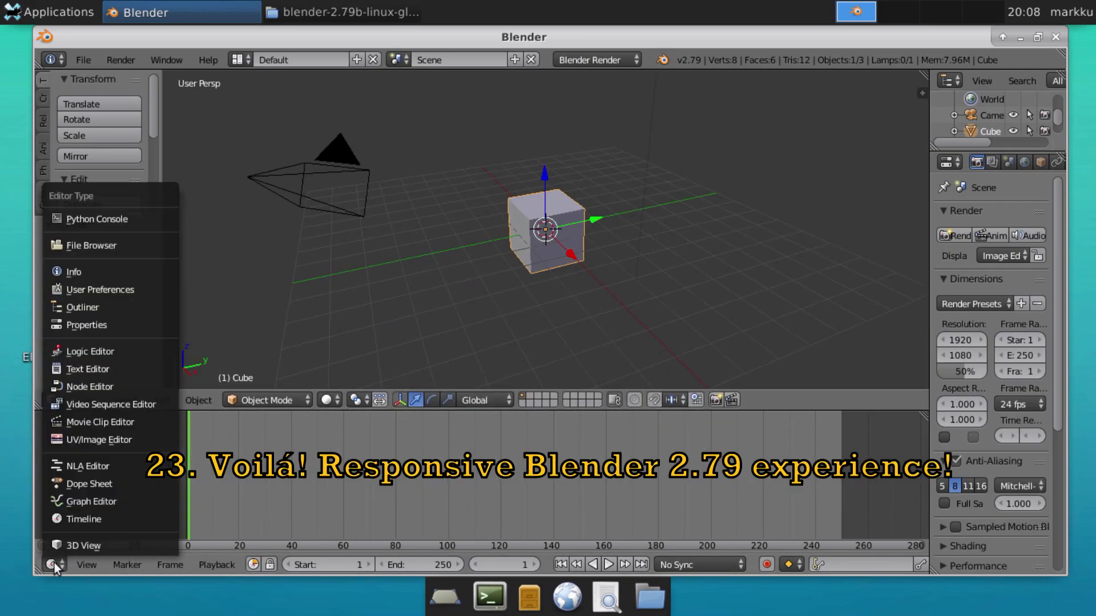
{"action": "left_click", "coordinate": [104, 354]}
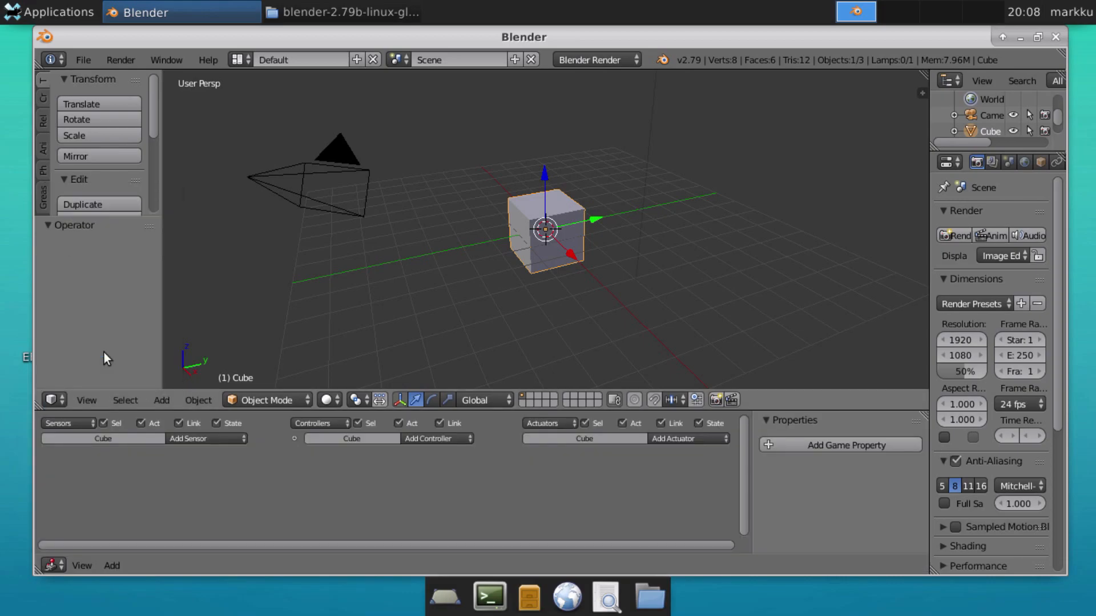
- Add a Keyboard sensor to the cube with Up Arrow as its key, and start adding an actuator
{"action": "left_click", "coordinate": [190, 441]}
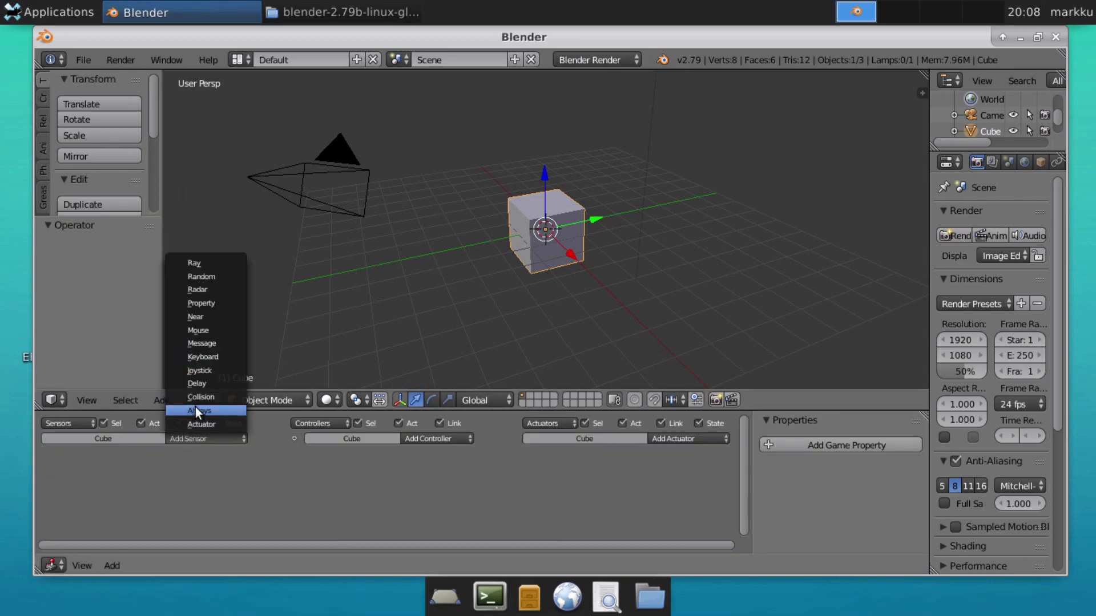
{"action": "left_click", "coordinate": [209, 357]}
{"action": "left_click", "coordinate": [144, 499]}
{"action": "key", "text": "Up"}
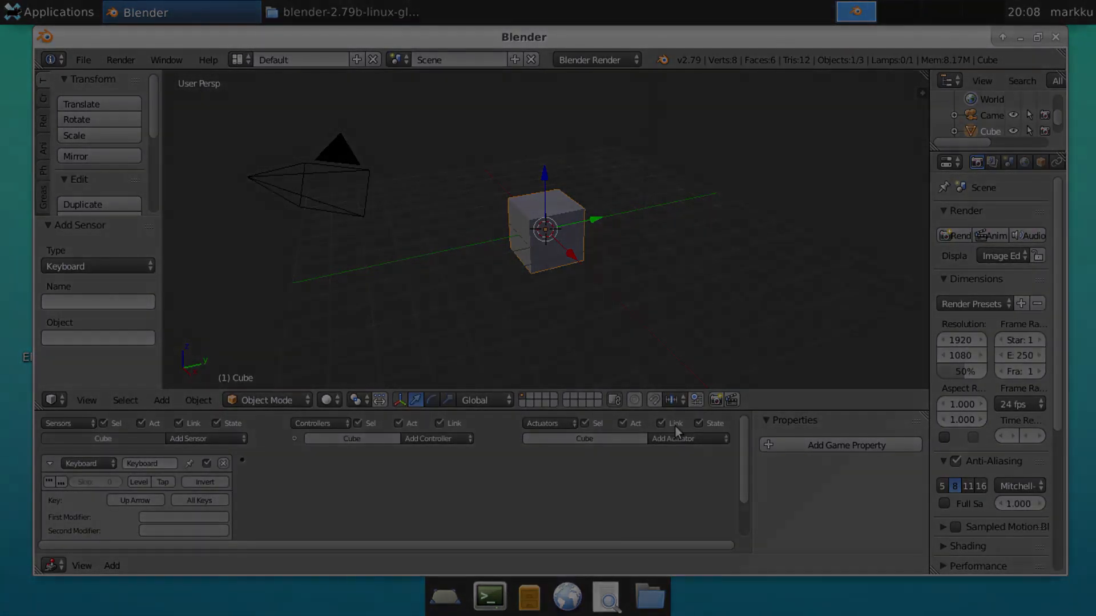
{"action": "left_click", "coordinate": [688, 439]}
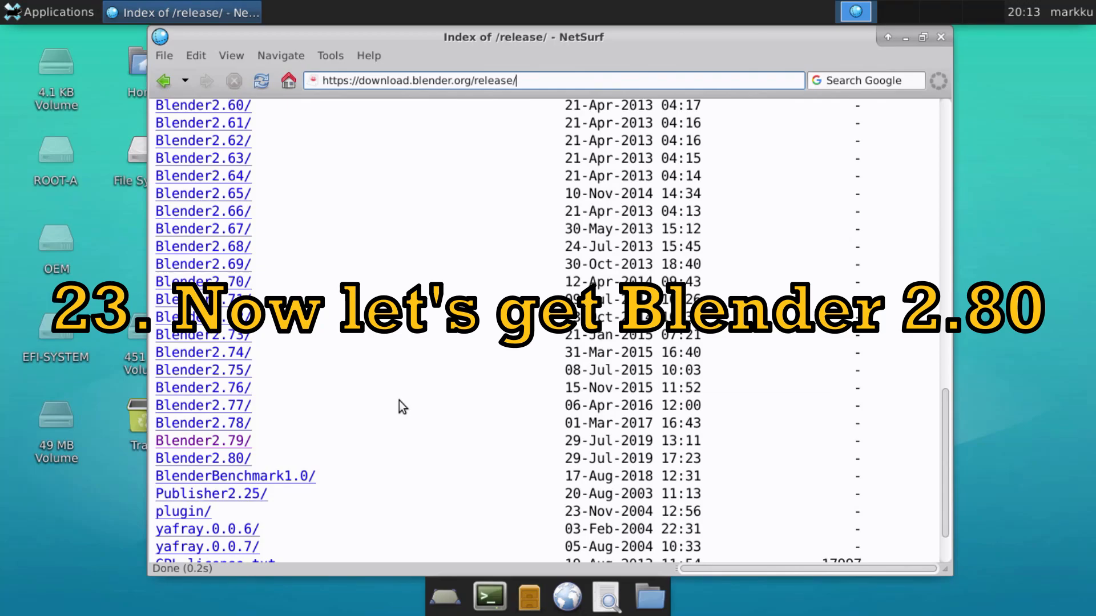
- Go into the Blender2.80 release folder and download blender-2.80-linux-glibc217-x86_64.tar.bz2 to the default location
{"action": "left_click", "coordinate": [224, 460]}
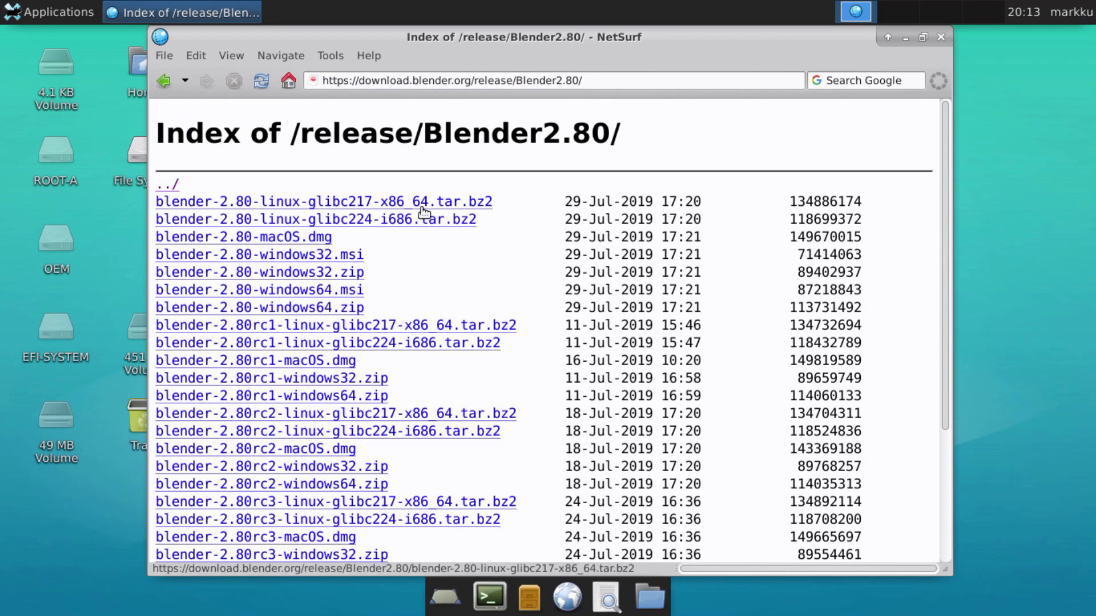
{"action": "scroll", "coordinate": [426, 456], "scroll_direction": "down", "scroll_amount": 5}
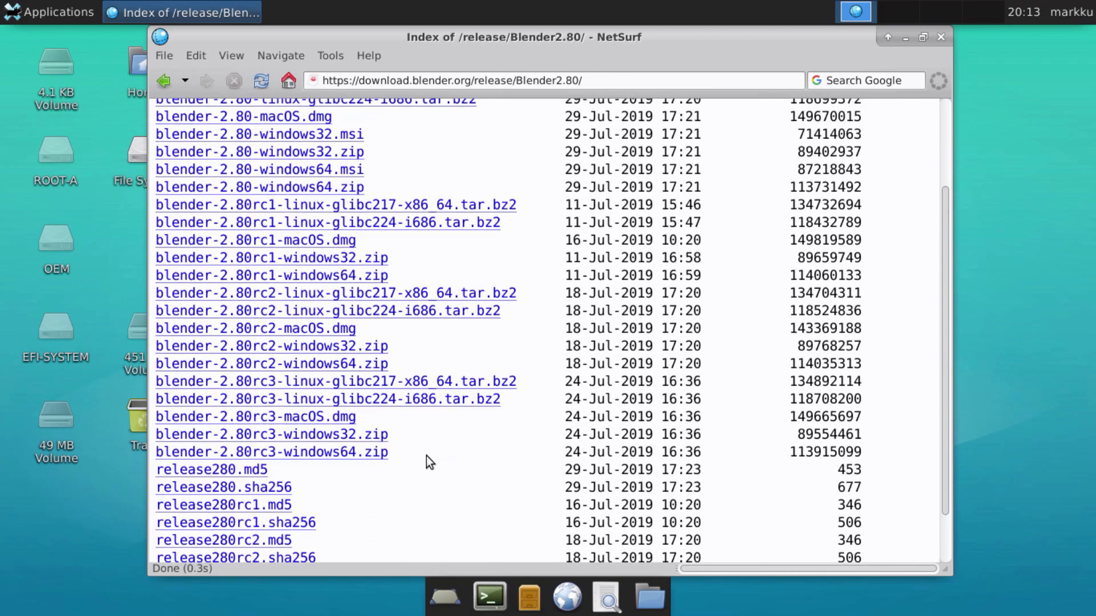
{"action": "scroll", "coordinate": [424, 451], "scroll_direction": "up", "scroll_amount": 10}
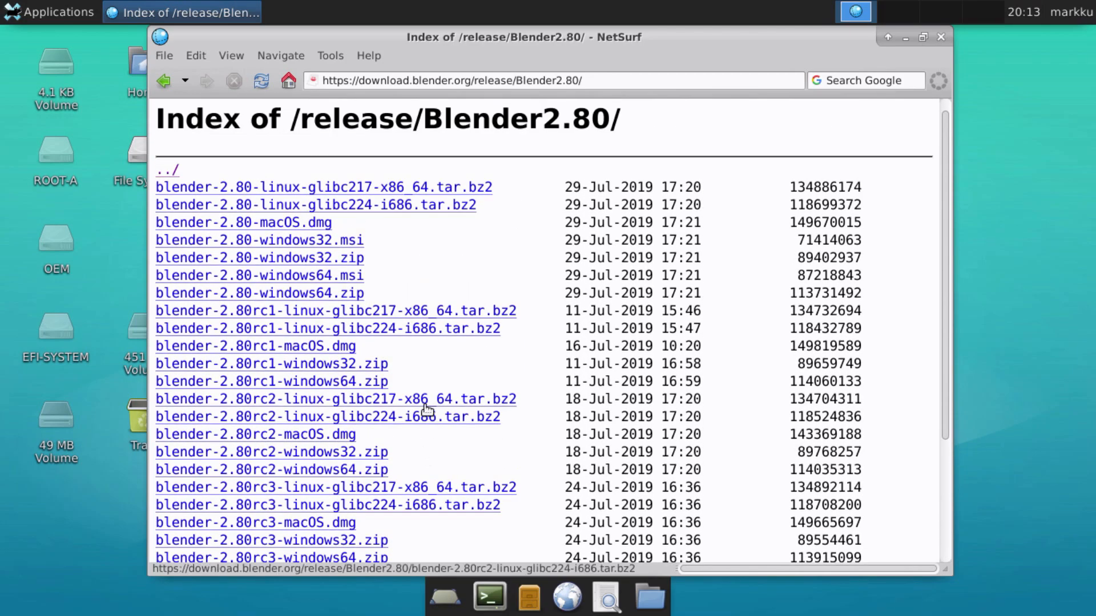
{"action": "left_click", "coordinate": [402, 188]}
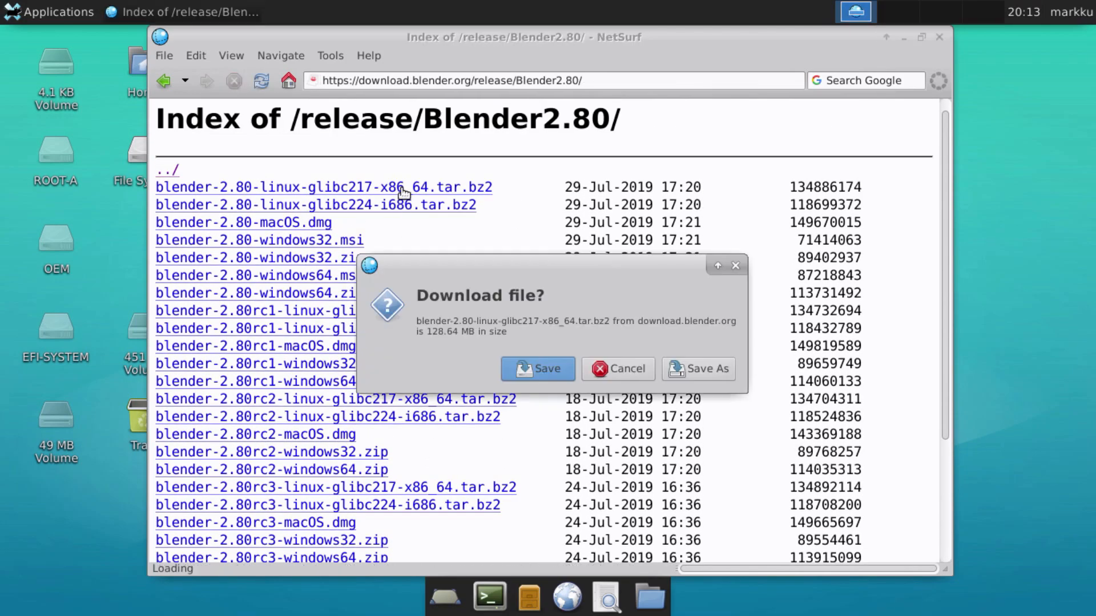
{"action": "left_click", "coordinate": [541, 368]}
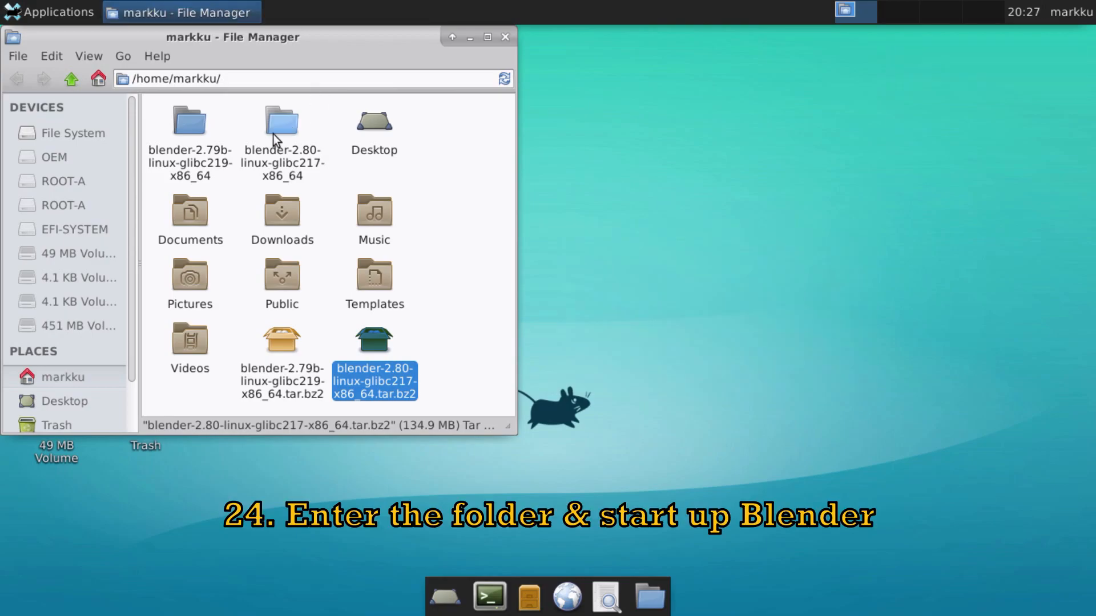
- Launch Blender 2.80 from the extracted blender-2.80-linux-glibc217-x86_64 folder and dismiss the quick setup splash
{"action": "double_click", "coordinate": [273, 135]}
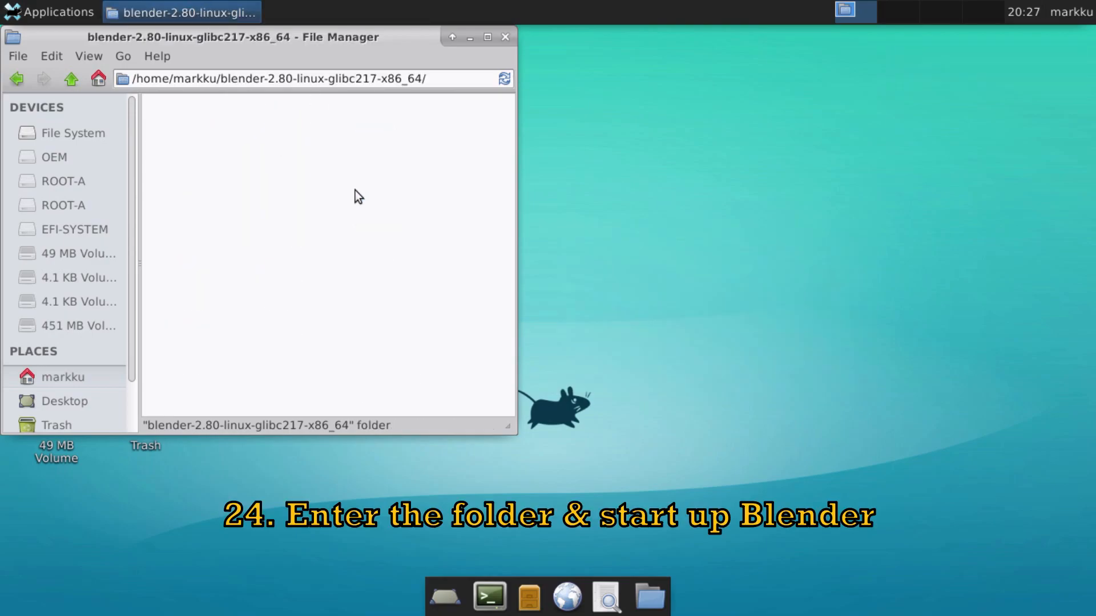
{"action": "double_click", "coordinate": [195, 188]}
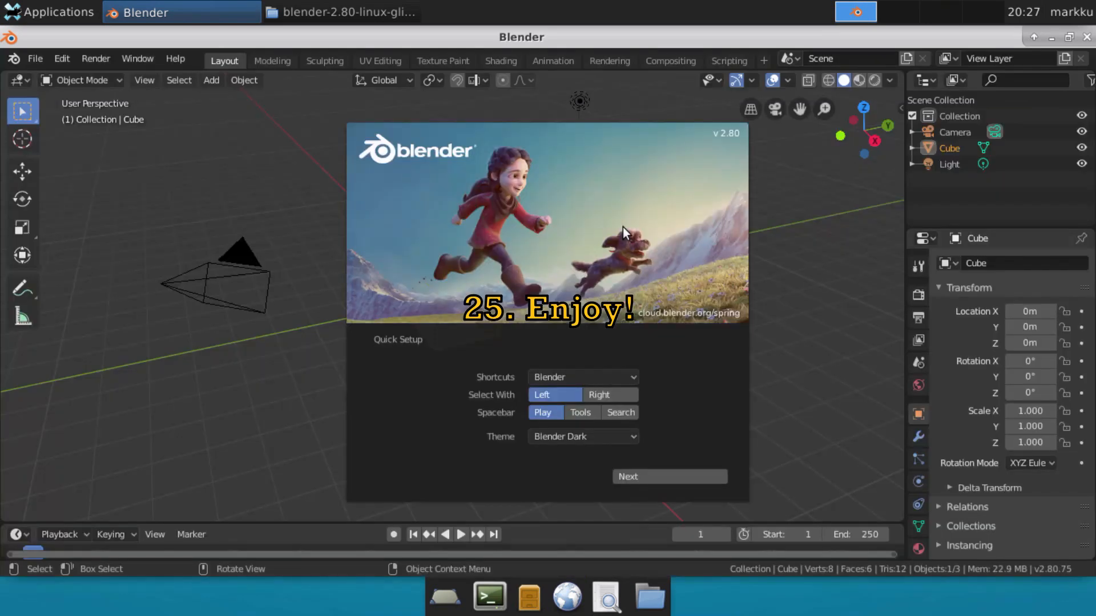
{"action": "left_click", "coordinate": [622, 232]}
- Enter Edit Mode on the cube and, in face select mode, select only its top face
{"action": "left_click_drag", "start_coordinate": [587, 336], "coordinate": [525, 306]}
{"action": "key", "text": "Tab"}
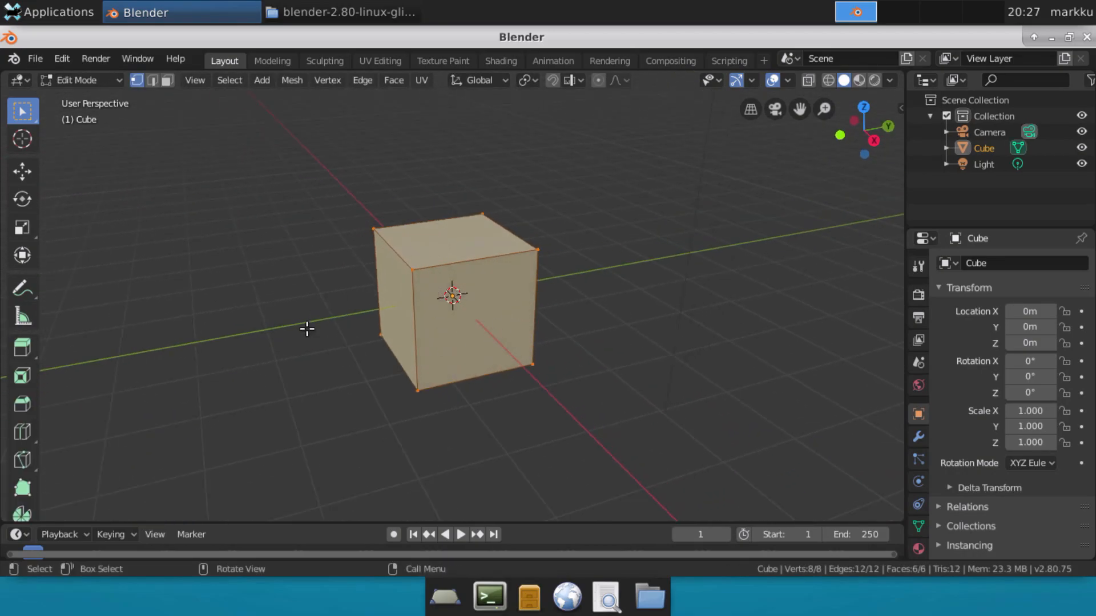
{"action": "left_click", "coordinate": [167, 80]}
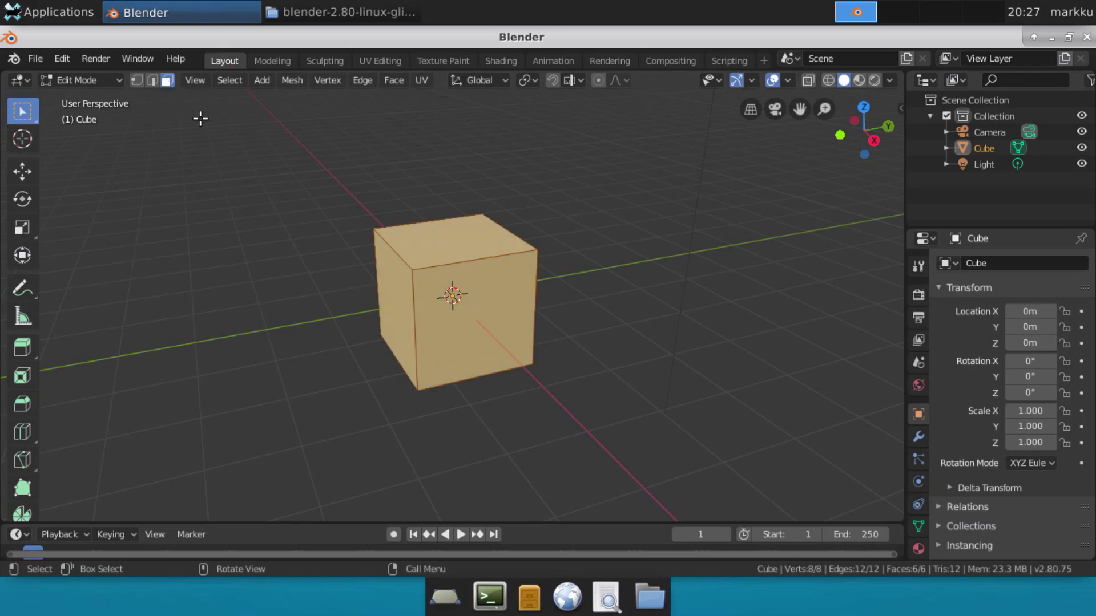
{"action": "right_click", "coordinate": [465, 251]}
{"action": "left_click", "coordinate": [474, 234]}
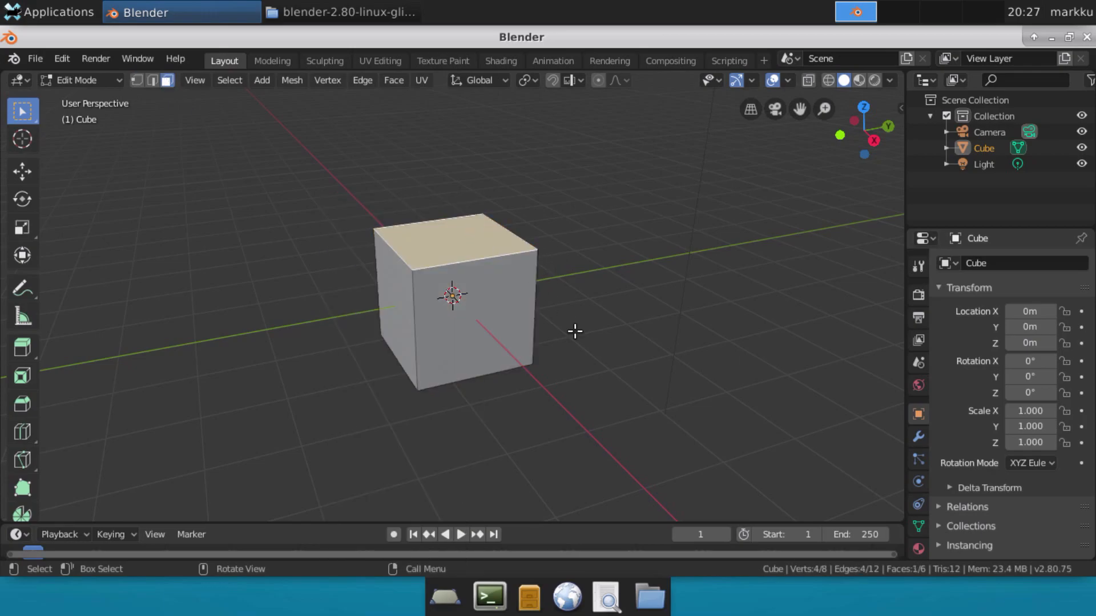
- Extrude the cube's top face in place and scale it down, and extrude the smaller face upward as a second tier
{"action": "left_click_drag", "start_coordinate": [565, 319], "coordinate": [653, 382]}
{"action": "key", "text": "e"}
{"action": "right_click", "coordinate": [692, 320]}
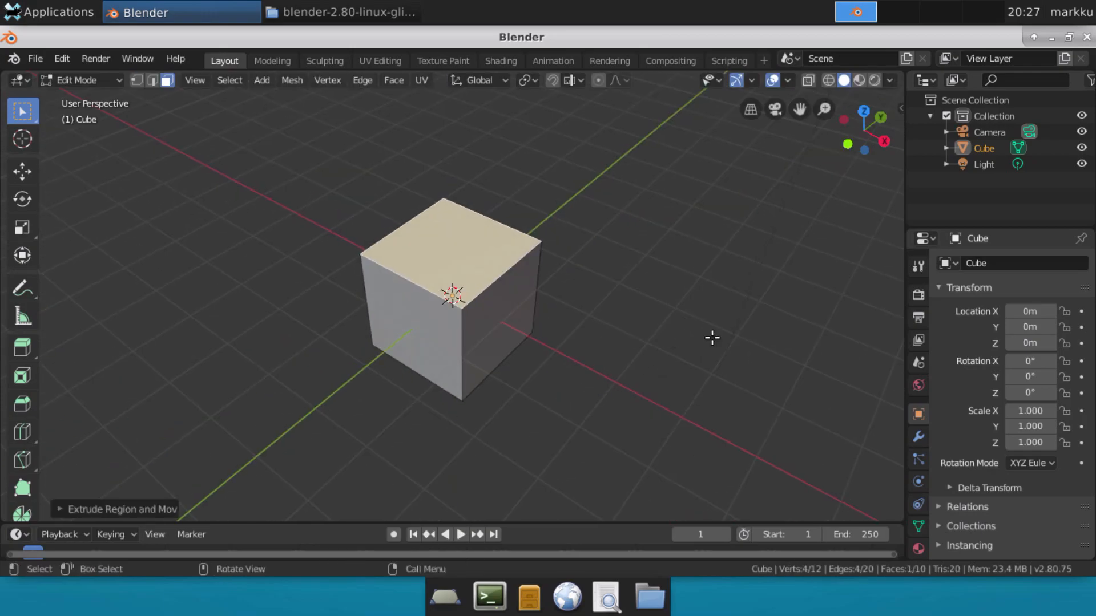
{"action": "key", "text": "s"}
{"action": "left_click", "coordinate": [642, 340]}
{"action": "key", "text": "e"}
{"action": "left_click", "coordinate": [550, 294]}
- Extrude the second tier's top face in place and shrink it, and extrude it upward as a third, narrower tier
{"action": "left_click_drag", "start_coordinate": [550, 294], "coordinate": [764, 391]}
{"action": "key", "text": "e"}
{"action": "right_click", "coordinate": [717, 330]}
{"action": "key", "text": "s"}
{"action": "left_click", "coordinate": [576, 324]}
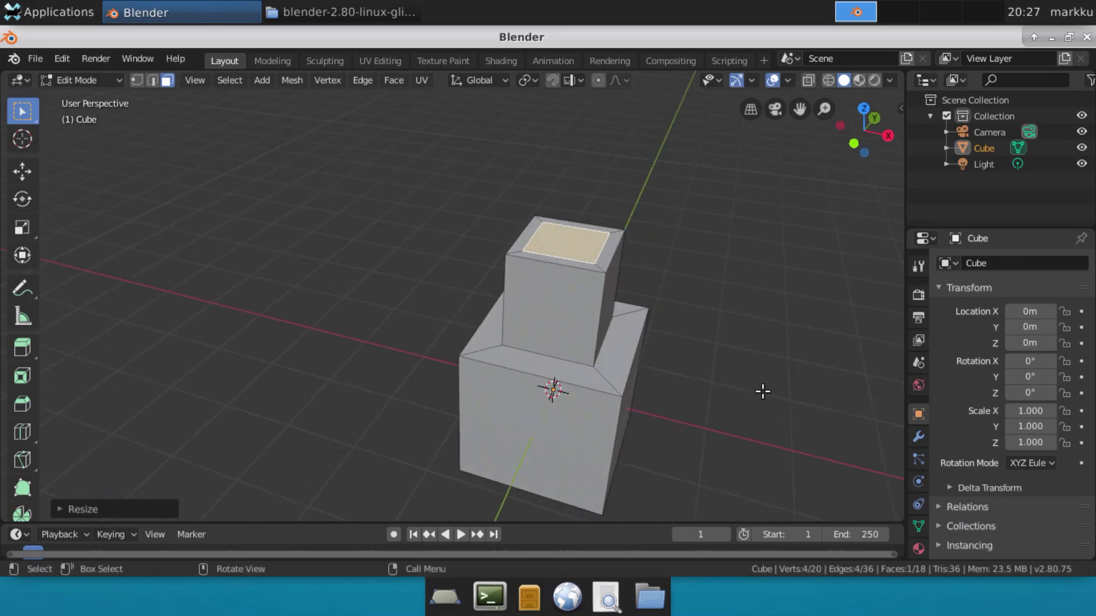
{"action": "key", "text": "e"}
{"action": "left_click", "coordinate": [766, 318]}
- Inset the front side face of the bottom block by extruding it in place and scaling it down
{"action": "left_click_drag", "start_coordinate": [765, 317], "coordinate": [502, 423]}
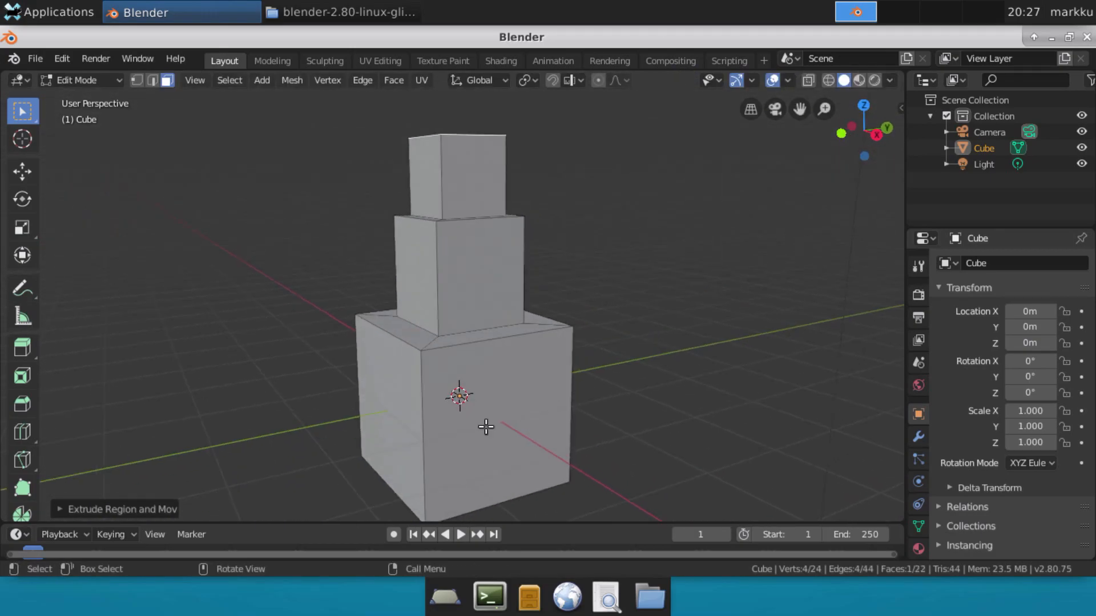
{"action": "left_click", "coordinate": [472, 426]}
{"action": "key", "text": "e"}
{"action": "right_click", "coordinate": [577, 416]}
{"action": "key", "text": "s"}
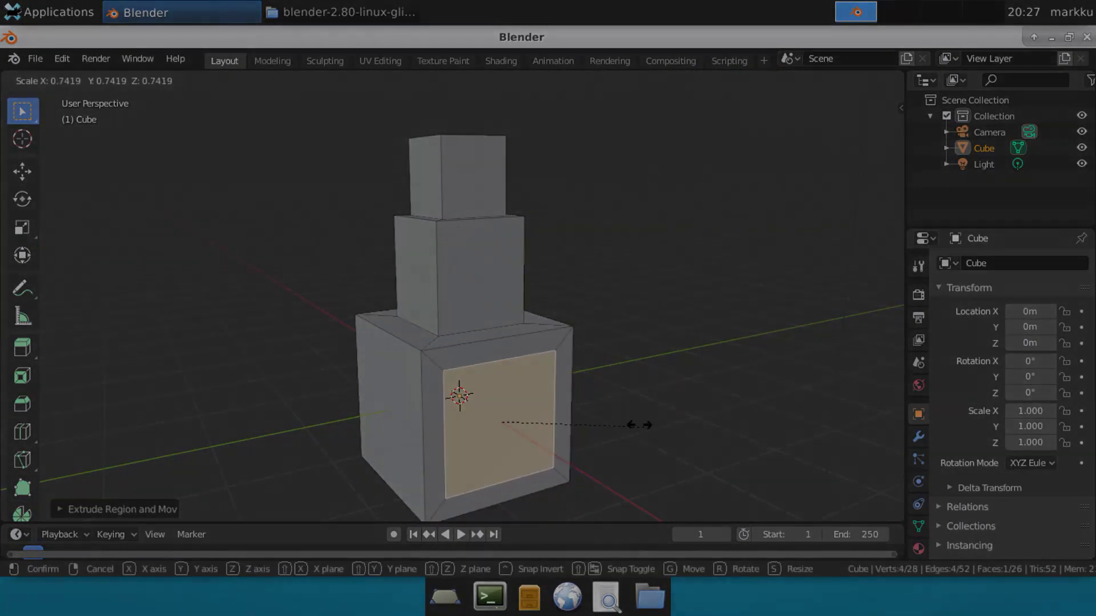
{"action": "left_click", "coordinate": [603, 430]}
{"action": "left_click_drag", "start_coordinate": [587, 443], "coordinate": [563, 360]}
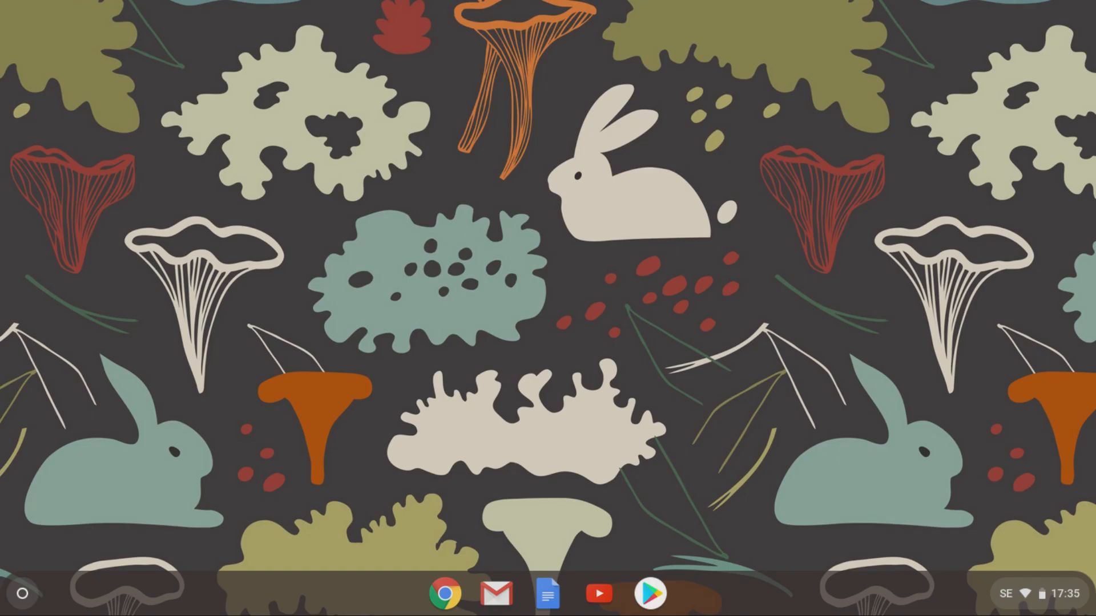
- Turn on Linux (Beta) in the Chromebook's system settings and start its installation
{"action": "left_click", "coordinate": [1063, 593]}
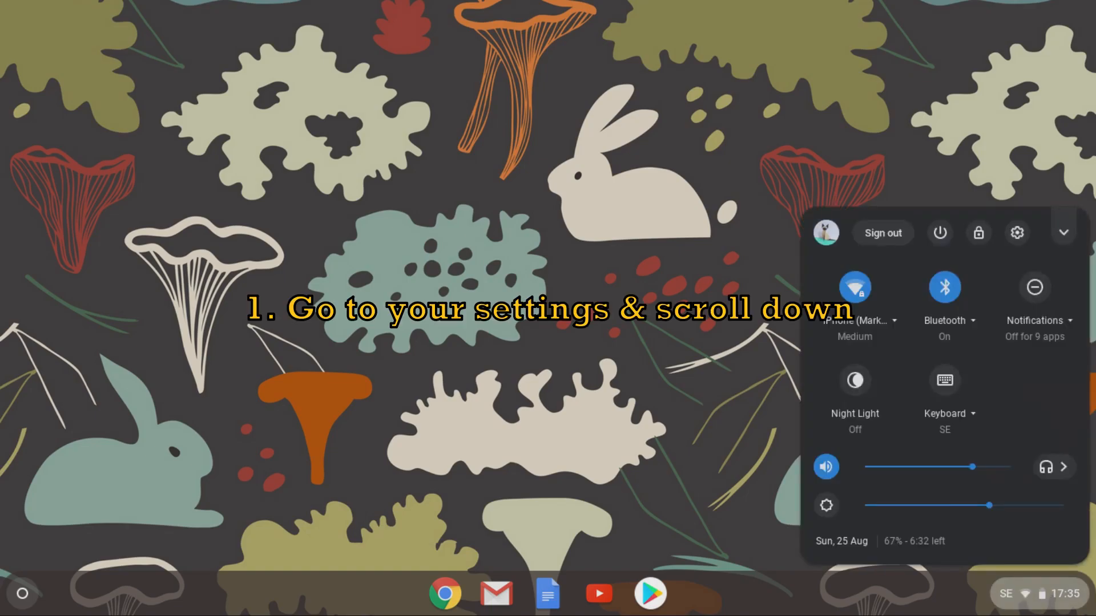
{"action": "left_click", "coordinate": [1016, 233]}
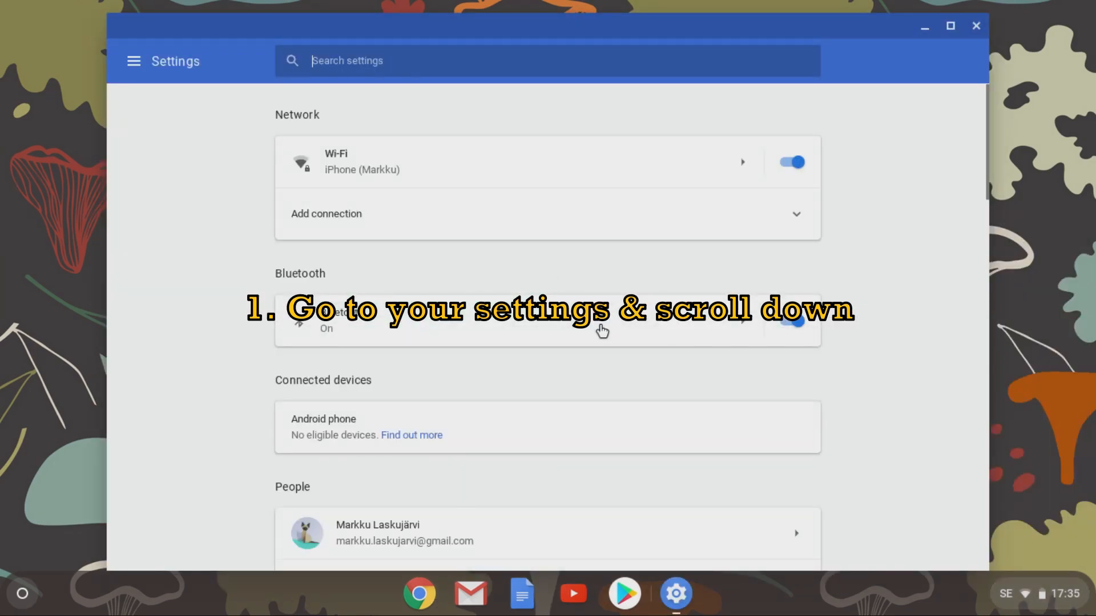
{"action": "scroll", "coordinate": [602, 331], "scroll_direction": "down", "scroll_amount": 12}
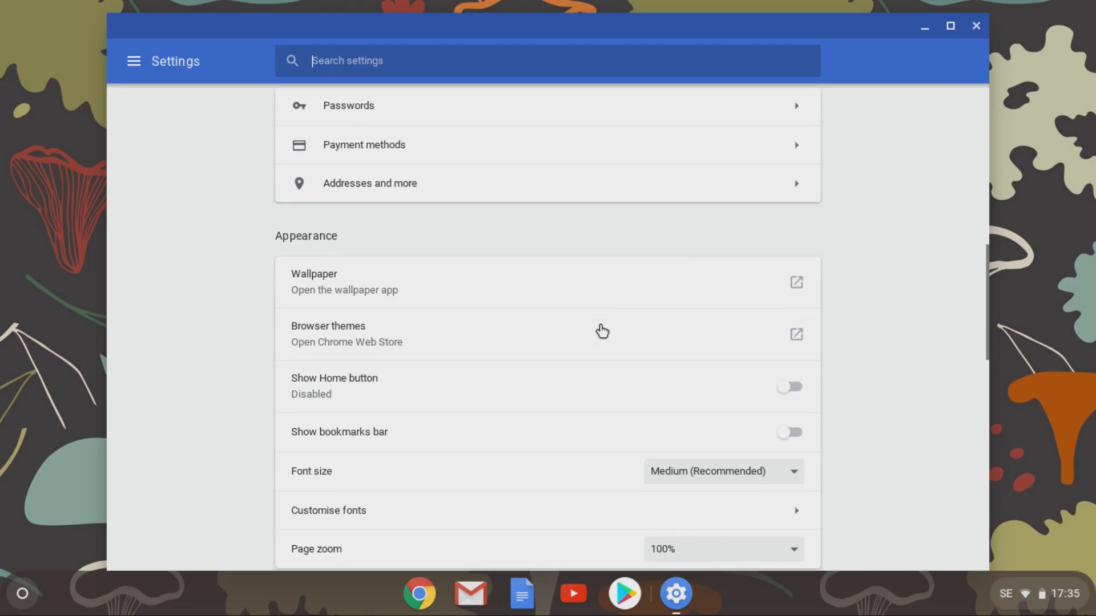
{"action": "scroll", "coordinate": [602, 331], "scroll_direction": "down", "scroll_amount": 11}
{"action": "scroll", "coordinate": [599, 323], "scroll_direction": "down", "scroll_amount": 5}
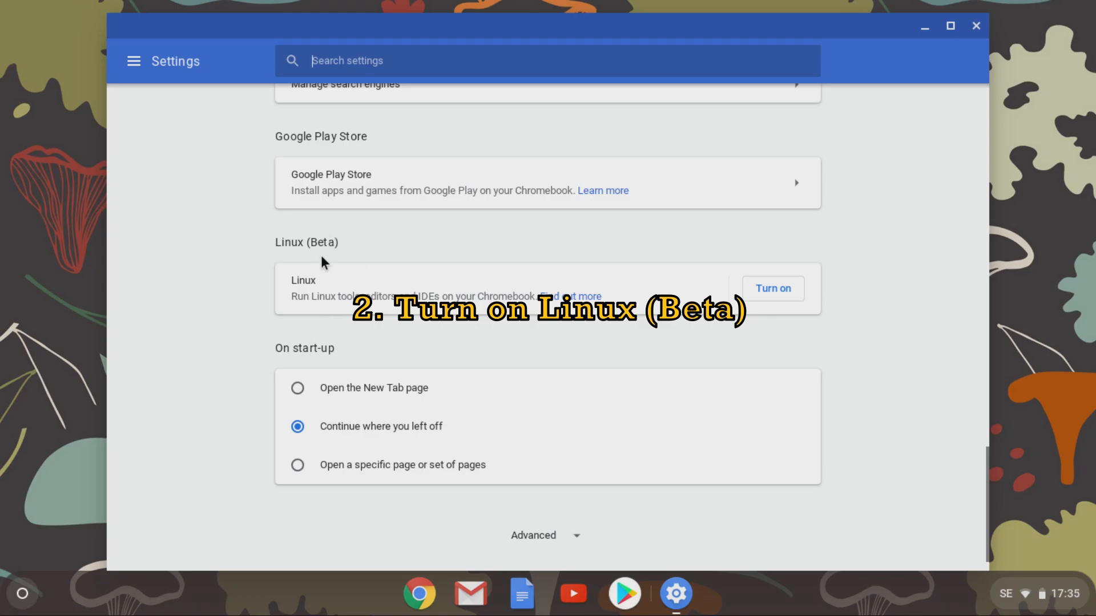
{"action": "left_click", "coordinate": [763, 296]}
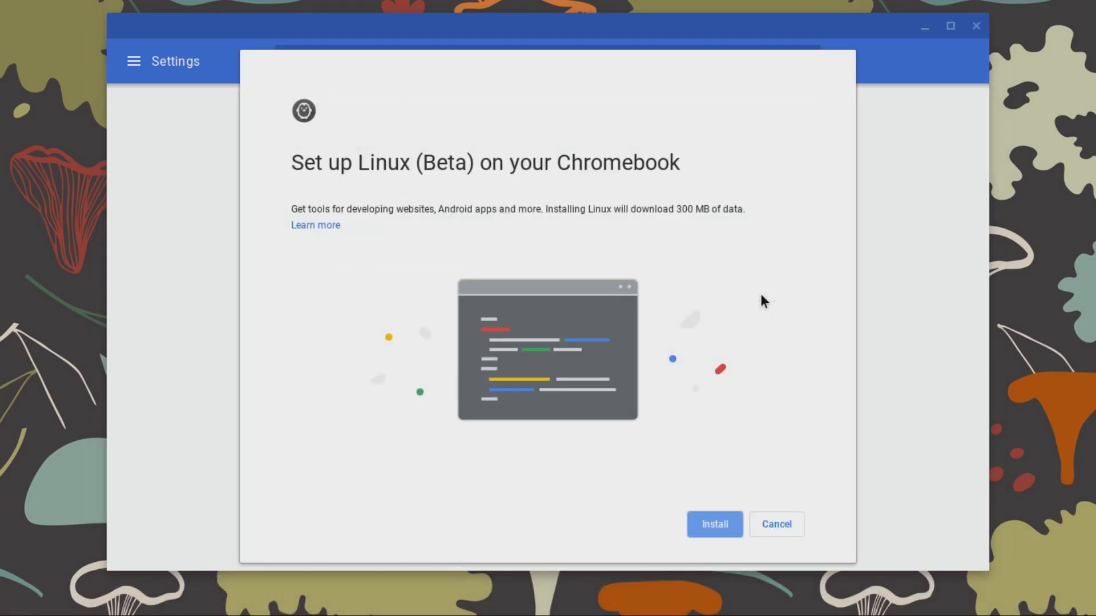
{"action": "left_click", "coordinate": [701, 523]}
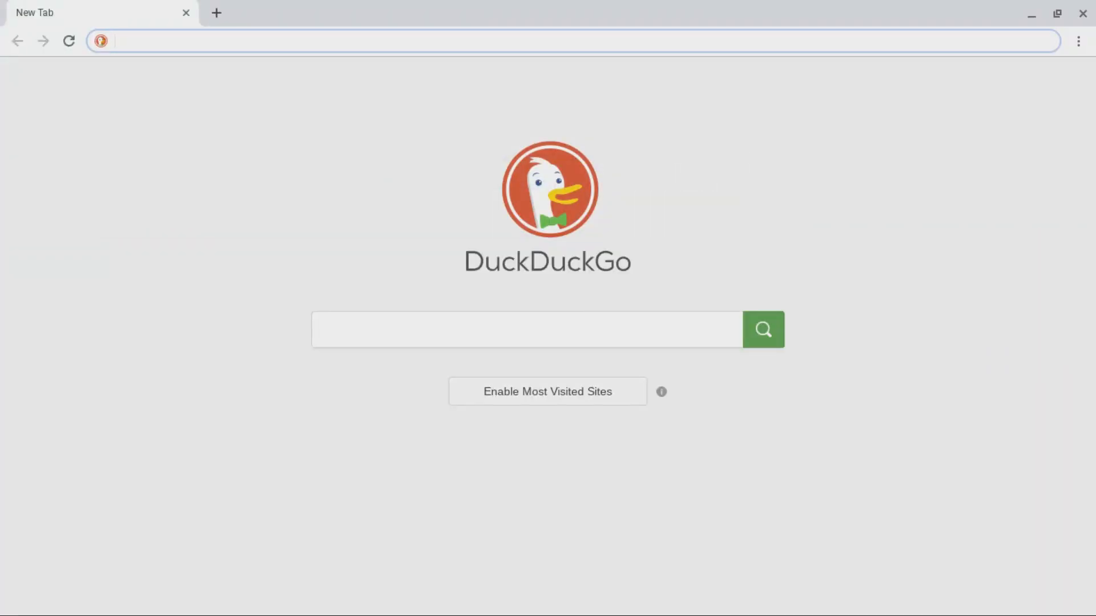
- Go to blender.org in the web browser and open the Blender 2.80 download page
{"action": "type", "text": "blender.org"}
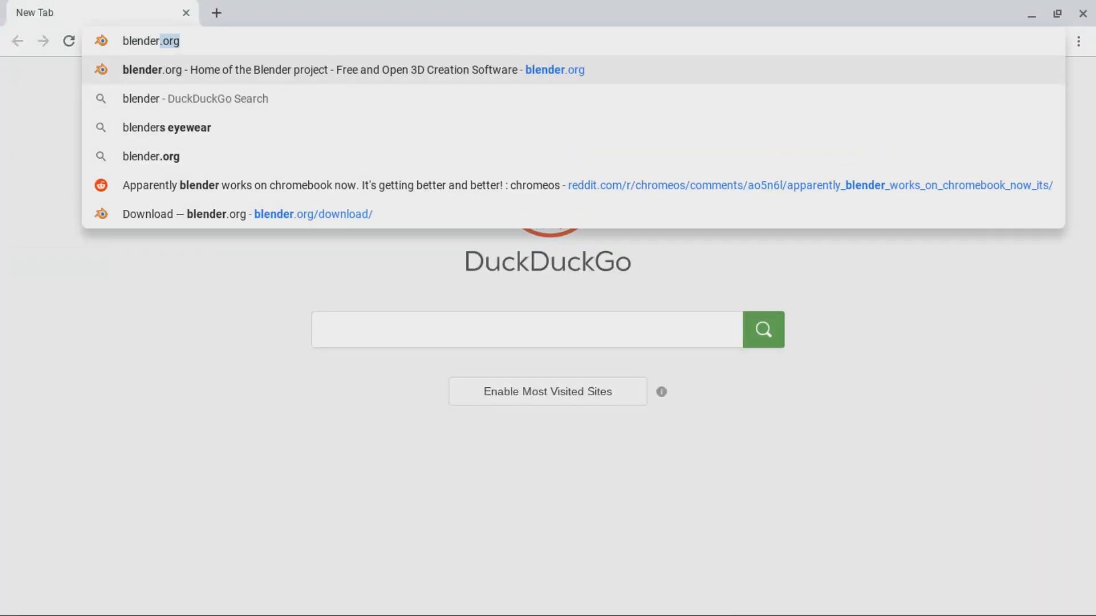
{"action": "key", "text": "Return"}
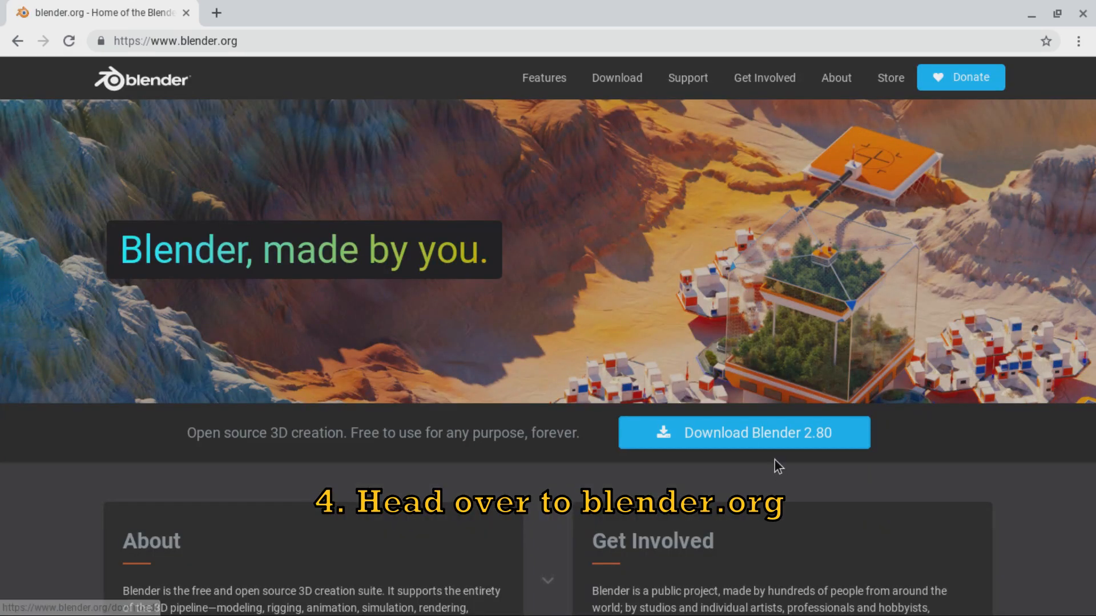
{"action": "left_click", "coordinate": [778, 451]}
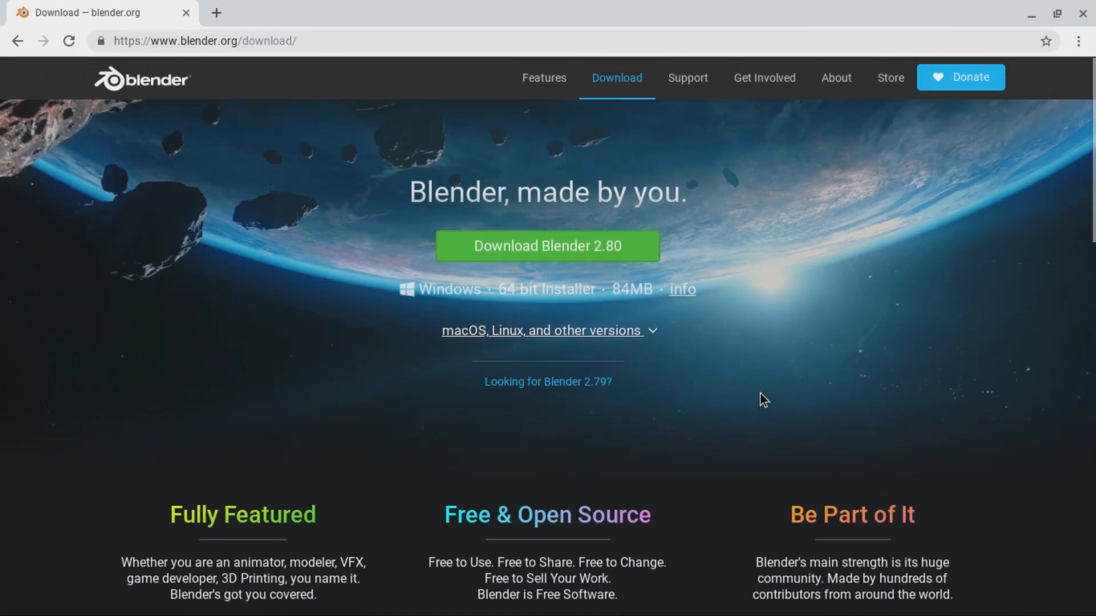
- Download both the 32 bit and the 64 bit Linux versions of Blender 2.80 from the download page
{"action": "left_click", "coordinate": [643, 331]}
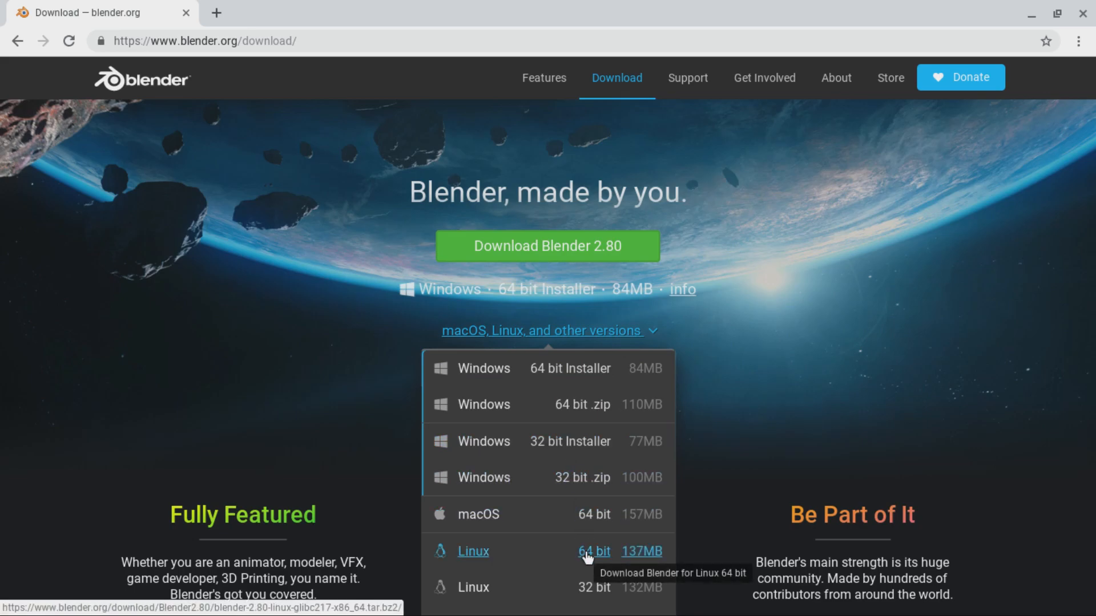
{"action": "left_click", "coordinate": [594, 587]}
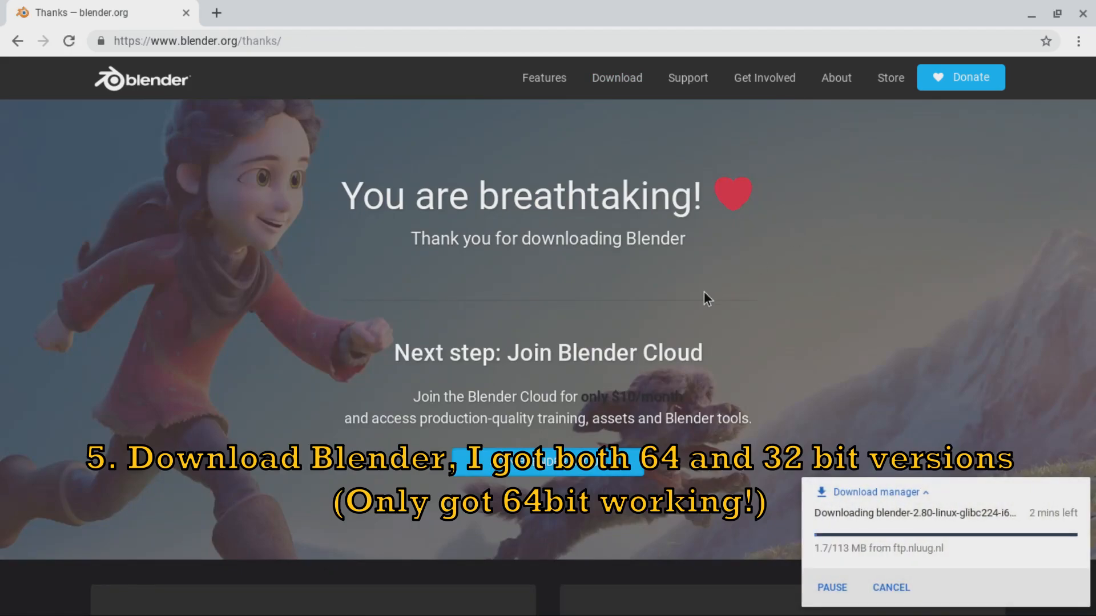
{"action": "left_click", "coordinate": [617, 77]}
{"action": "left_click", "coordinate": [542, 331]}
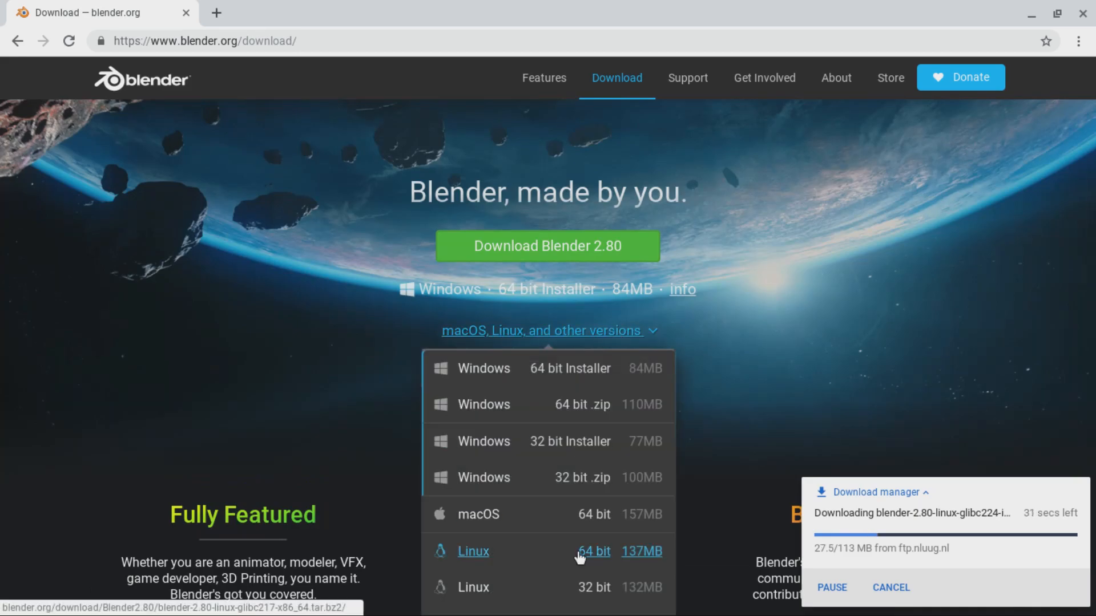
{"action": "left_click", "coordinate": [587, 553]}
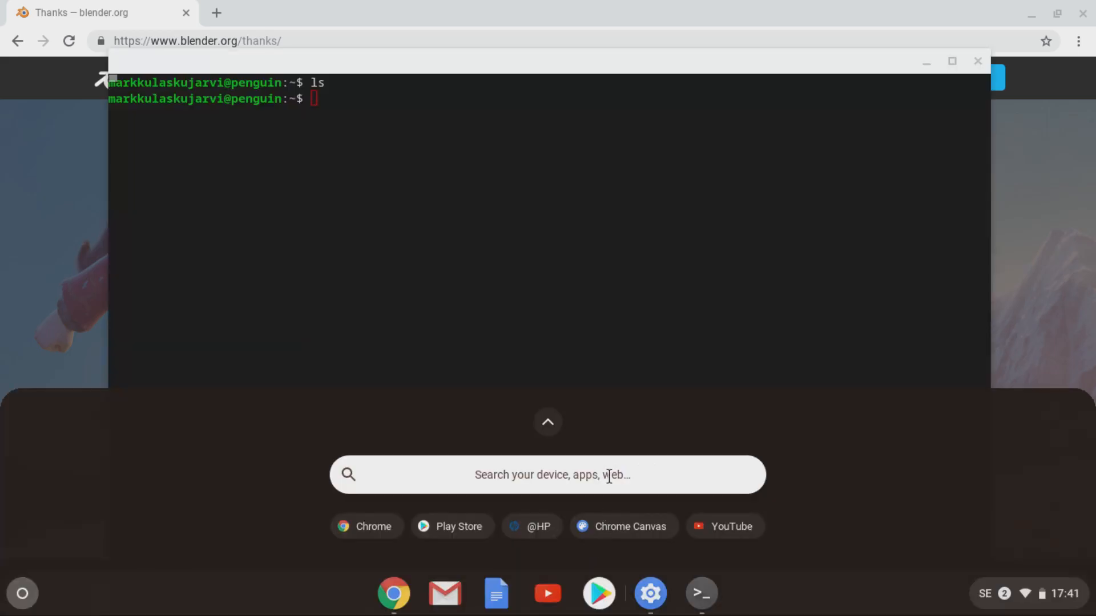
- Find the Files app among the Chromebook's apps by searching for "files" and open it
{"action": "left_click", "coordinate": [609, 475]}
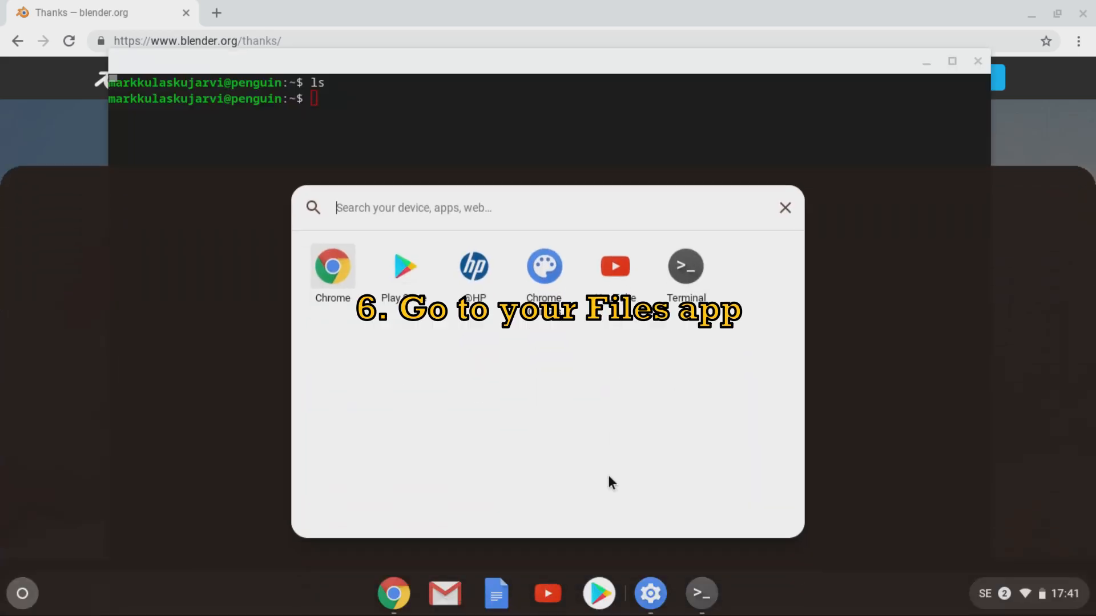
{"action": "left_click", "coordinate": [205, 377]}
{"action": "scroll", "coordinate": [266, 489], "scroll_direction": "down", "scroll_amount": 2}
{"action": "scroll", "coordinate": [482, 336], "scroll_direction": "down", "scroll_amount": 2}
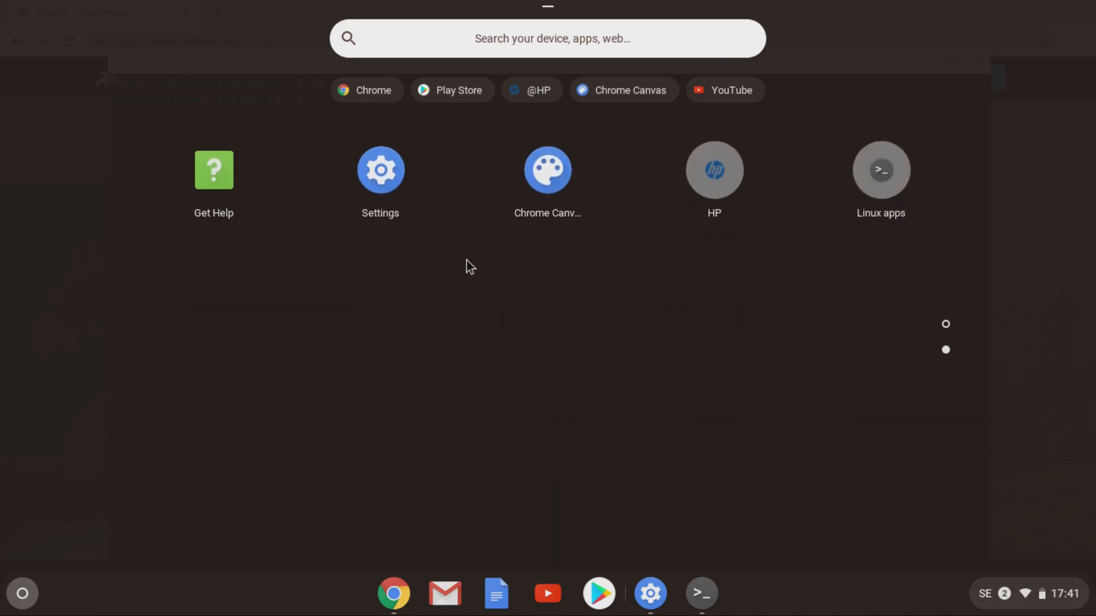
{"action": "scroll", "coordinate": [451, 292], "scroll_direction": "up", "scroll_amount": 2}
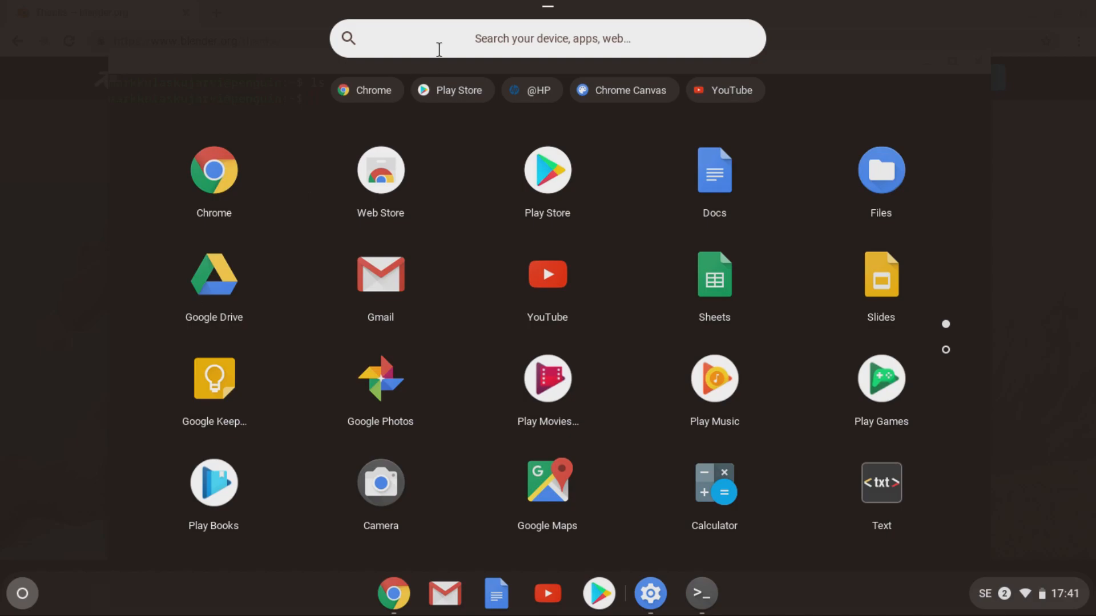
{"action": "left_click", "coordinate": [506, 41]}
{"action": "type", "text": "files"}
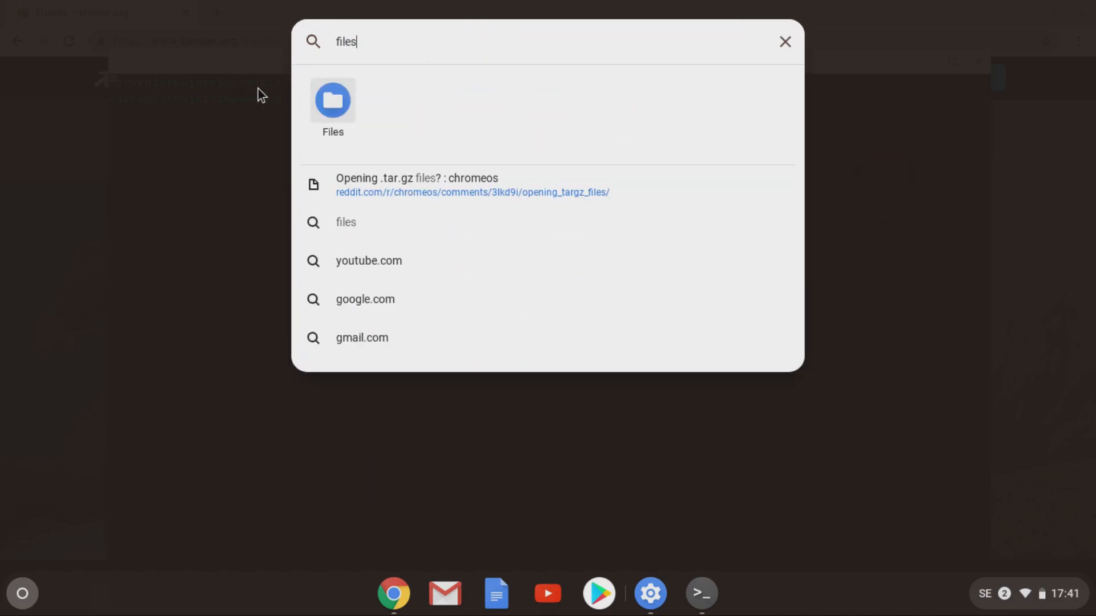
{"action": "left_click", "coordinate": [331, 102]}
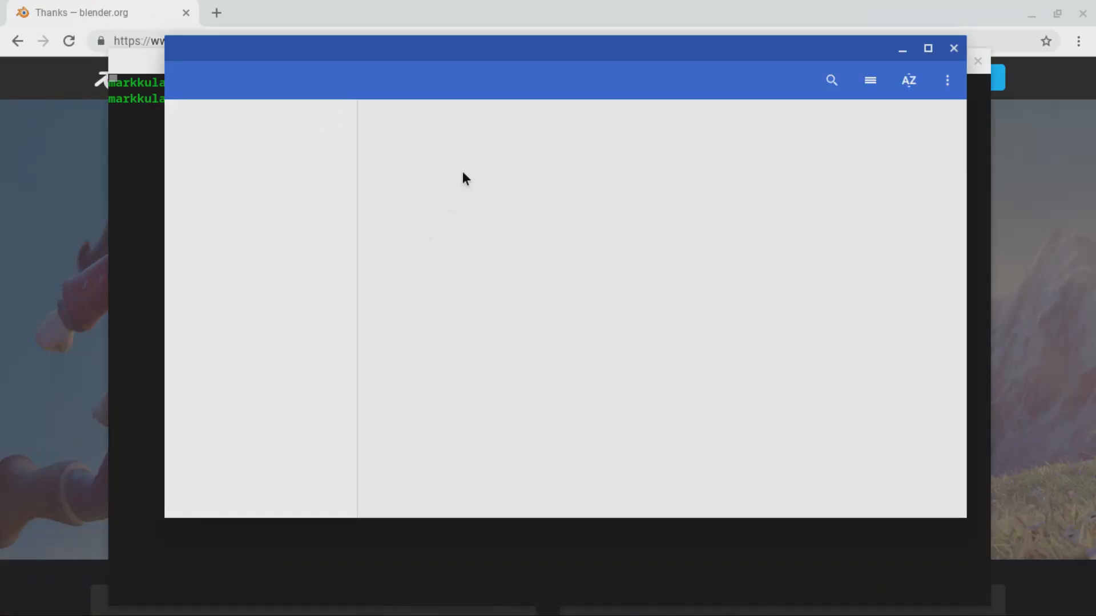
- Copy blender-2.80-linux-glibc217-x86_64.tar.bz2 from Downloads into the Linux files folder
{"action": "left_click_drag", "start_coordinate": [527, 49], "coordinate": [574, 80]}
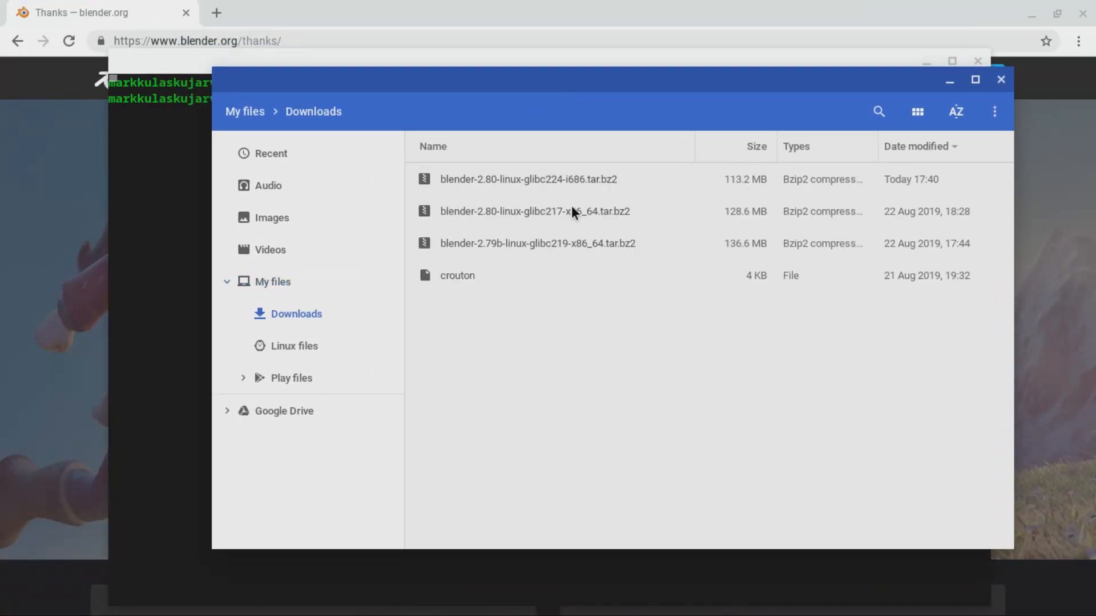
{"action": "left_click", "coordinate": [574, 212]}
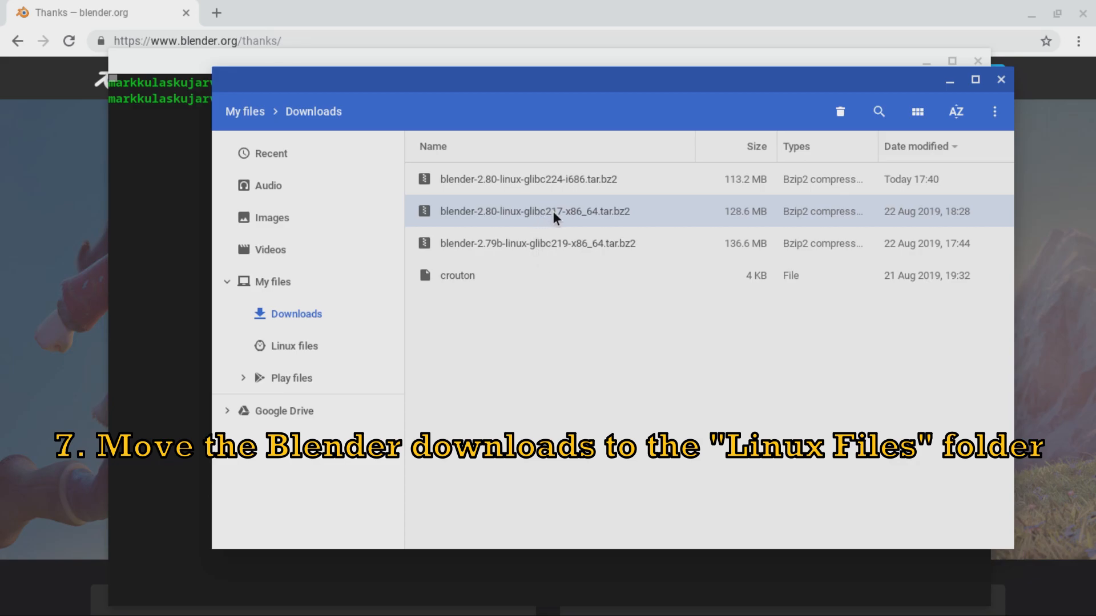
{"action": "left_click_drag", "start_coordinate": [553, 216], "coordinate": [285, 351]}
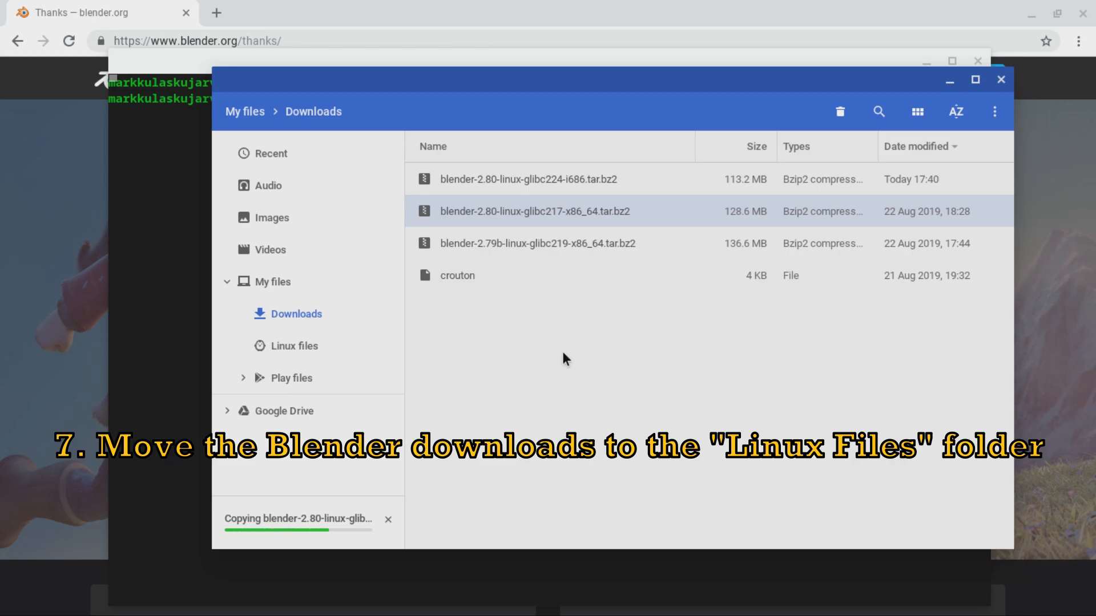
- Switch to the Linux terminal and list the home folder's files with ls
{"action": "left_click", "coordinate": [163, 273]}
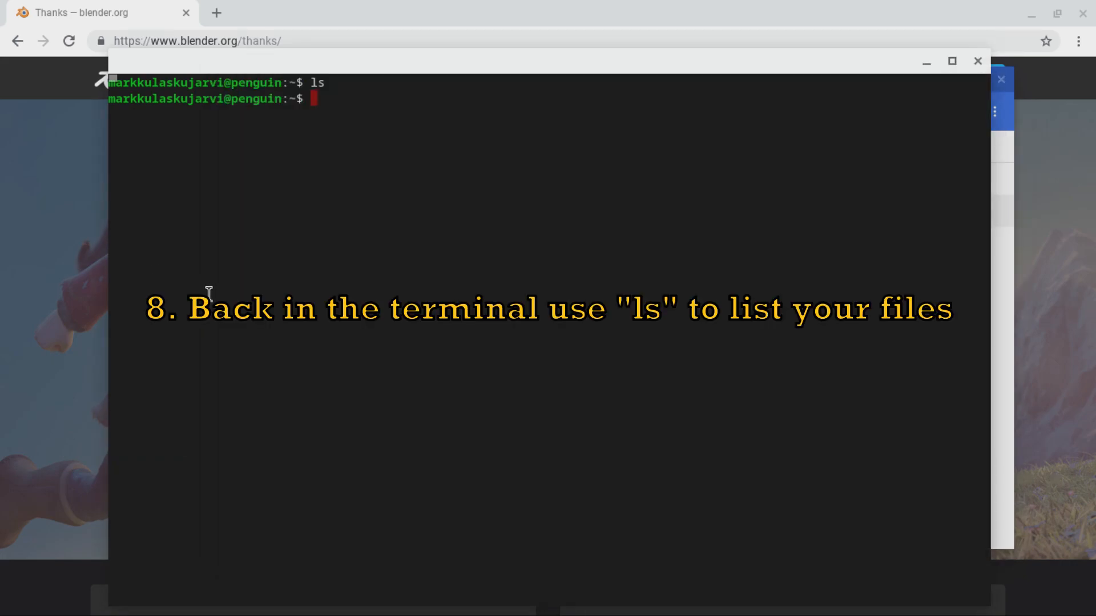
{"action": "type", "text": "ls"}
{"action": "key", "text": "Return"}
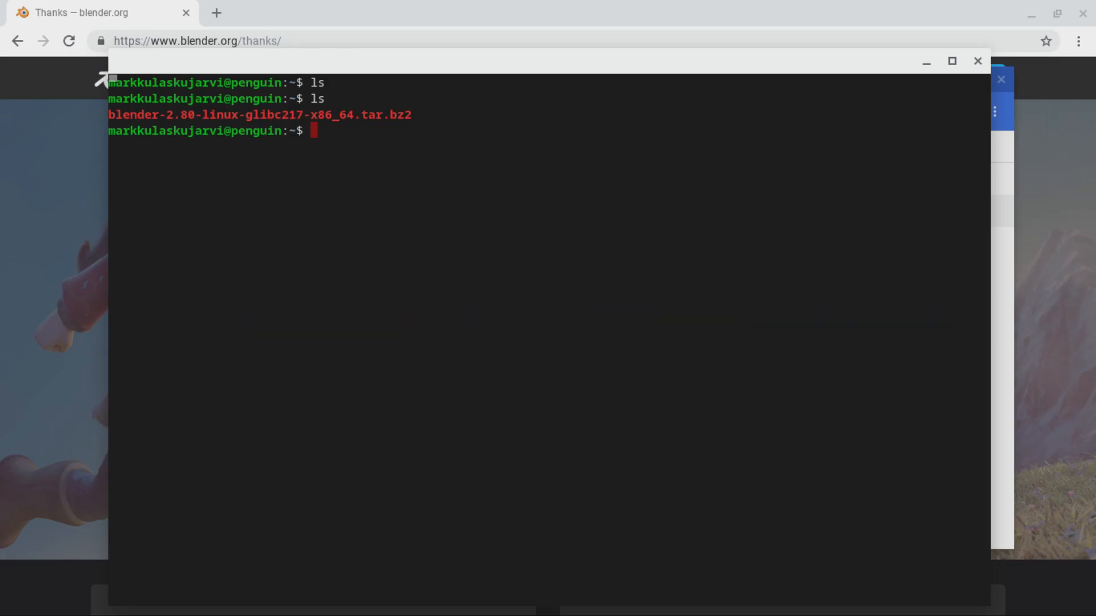
- Extract the Blender archive in the terminal with "tar jxf blender-2.80-linux-glibc217-x86_64.tar.bz2"
{"action": "type", "text": "tar jxf "}
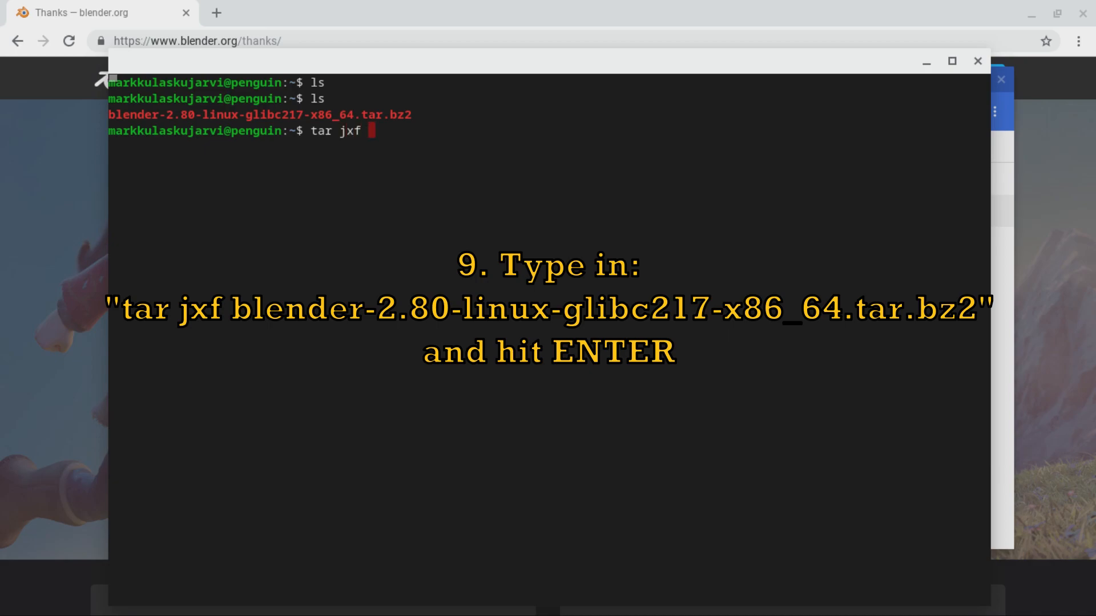
{"action": "type", "text": "blender-2.80-linux-glibc217"}
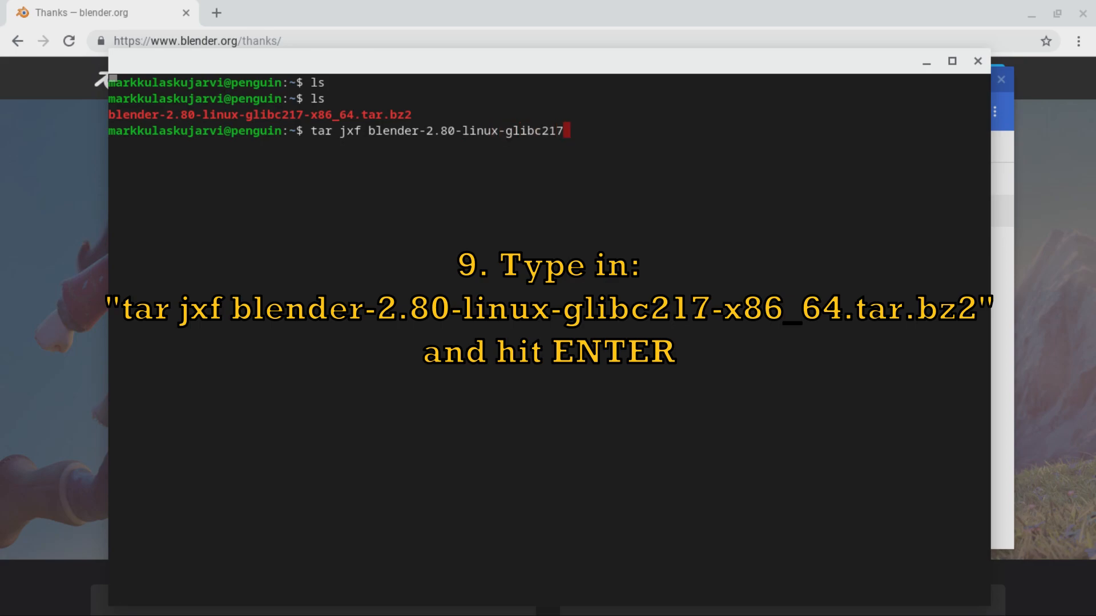
{"action": "type", "text": "-x86_"}
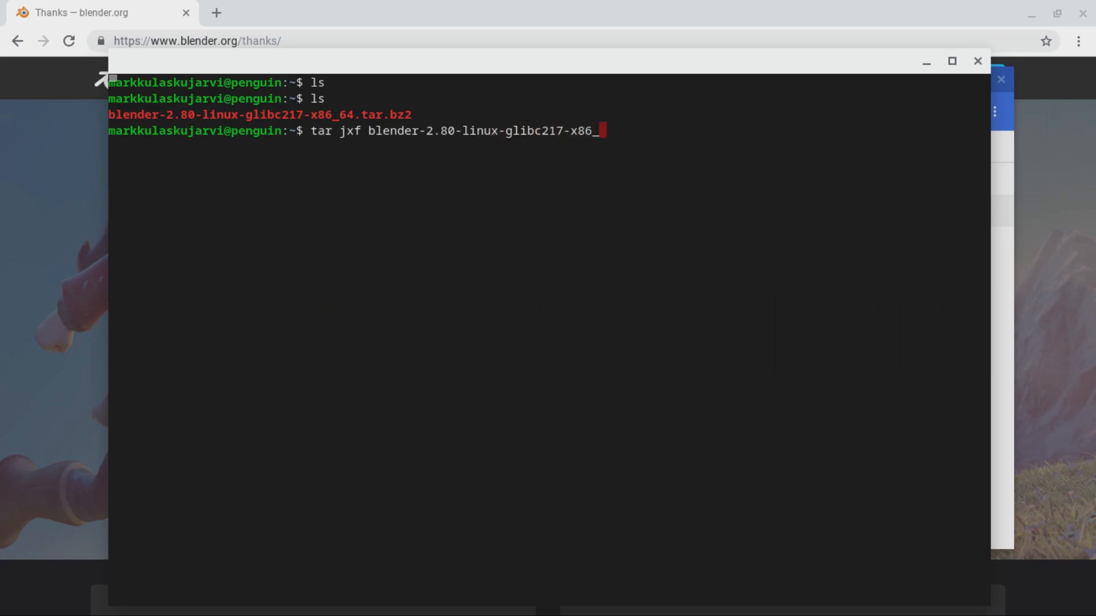
{"action": "type", "text": "64.tar.bz2"}
{"action": "key", "text": "Return"}
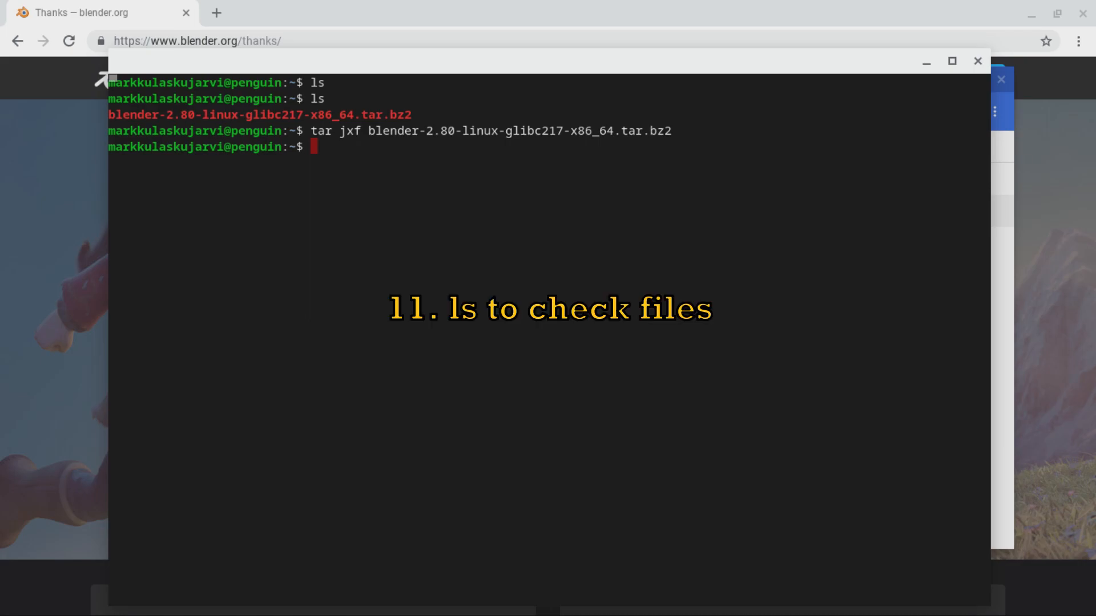
- List the home folder's files again with ls to check for the extracted Blender folder
{"action": "type", "text": "c"}
{"action": "key", "text": "BackSpace"}
{"action": "type", "text": "ls"}
{"action": "key", "text": "Return"}
- Change into the blender-2.80-linux-glibc217-x86_64 folder with cd and list its contents
{"action": "type", "text": "cd "}
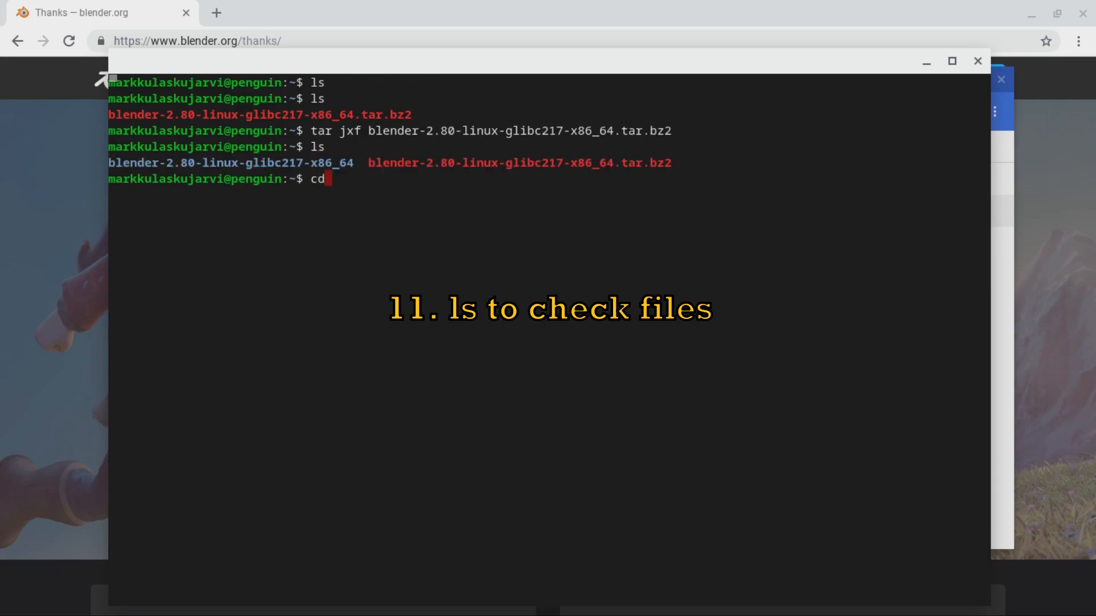
{"action": "type", "text": "blender"}
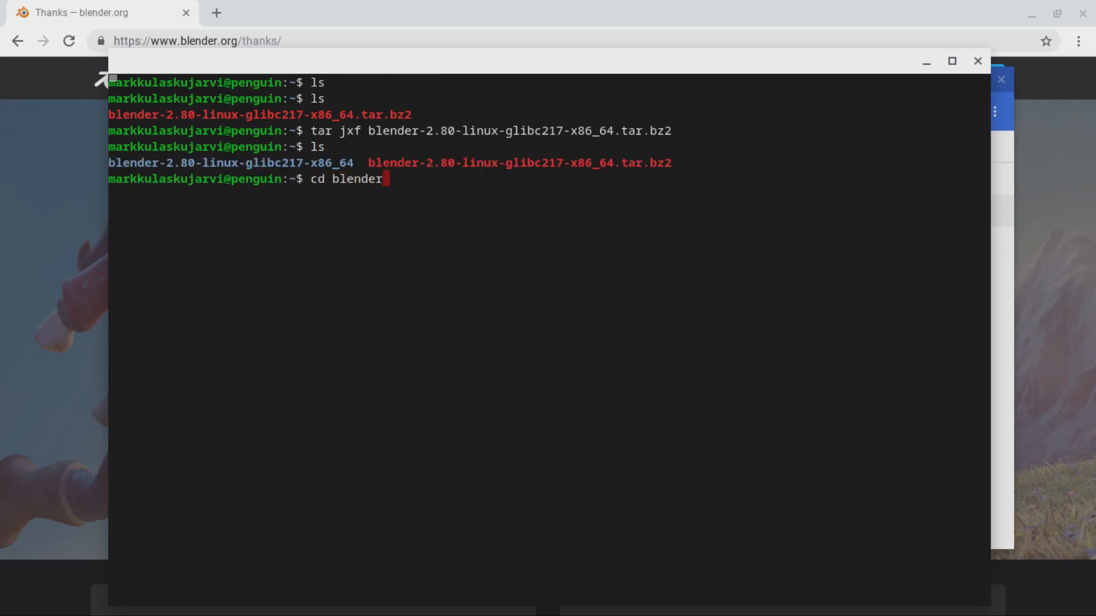
{"action": "type", "text": "-2.80-linux"}
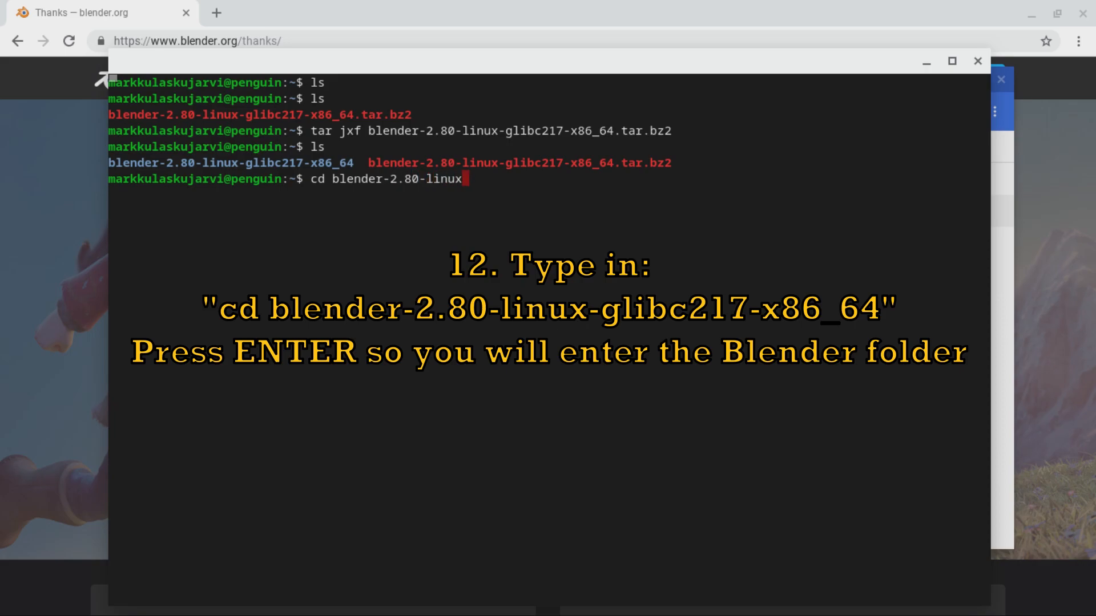
{"action": "type", "text": "-glibc217-x86_64"}
{"action": "key", "text": "Return"}
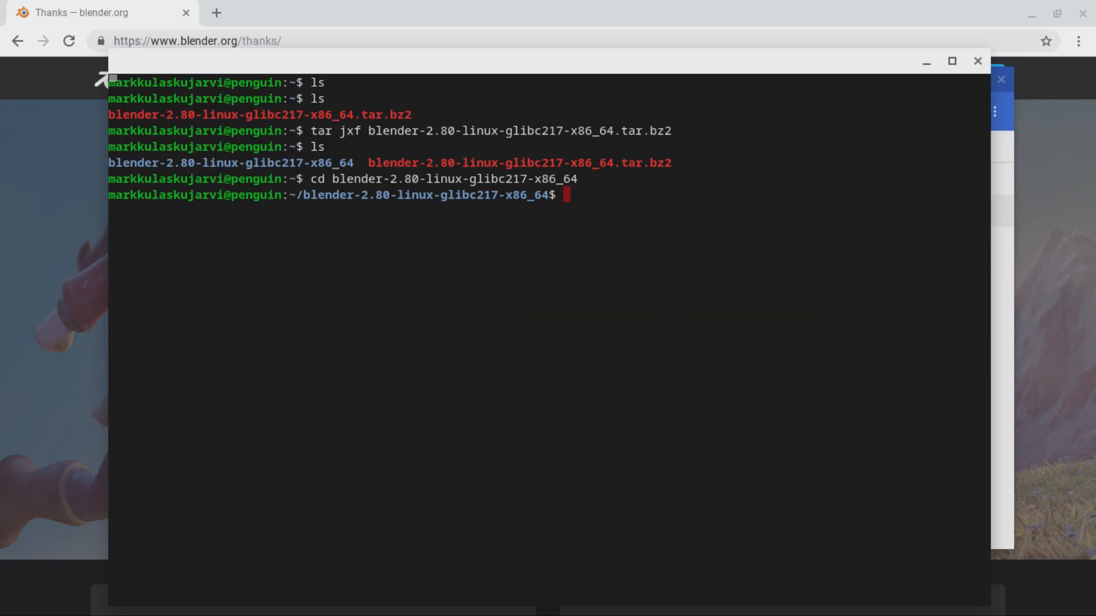
{"action": "type", "text": "ls"}
{"action": "key", "text": "Return"}
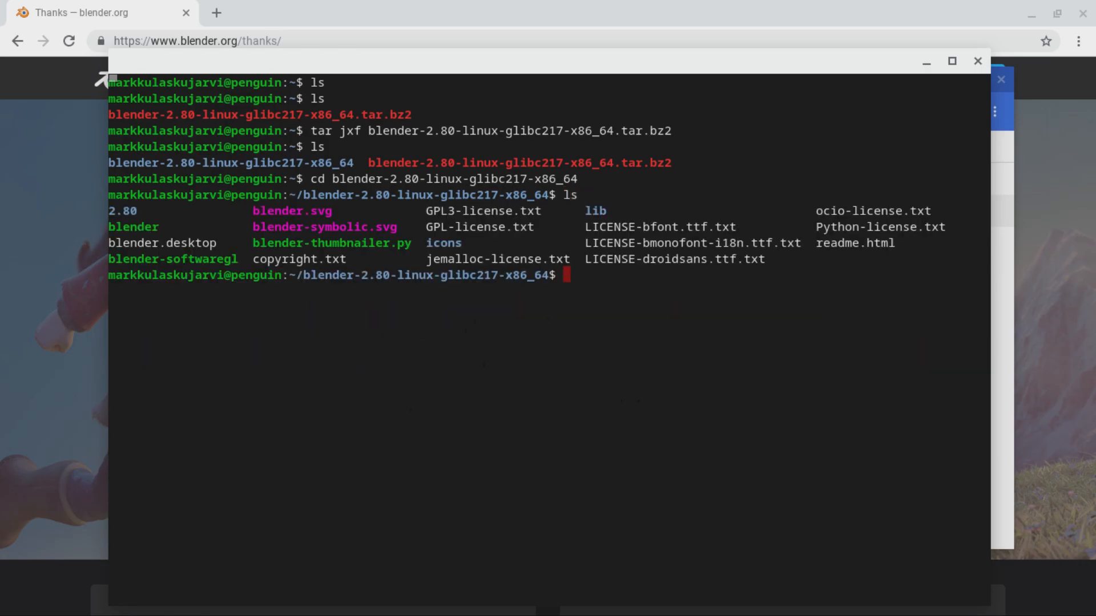
- Start Blender 2.80 from the terminal with ./blender and dismiss its splash screen
{"action": "type", "text": "./"}
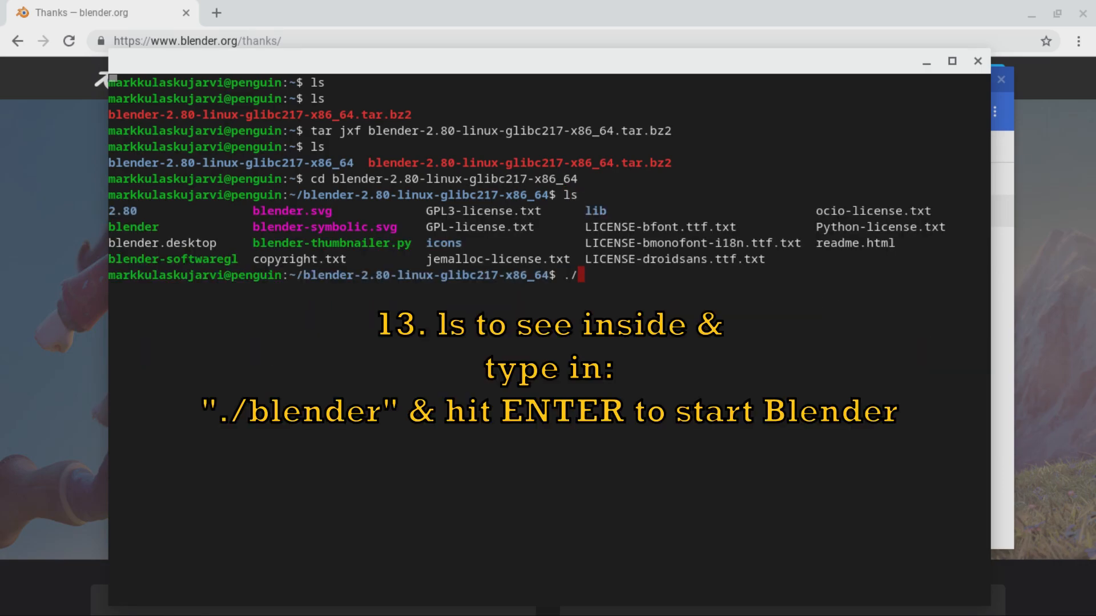
{"action": "type", "text": "blender"}
{"action": "key", "text": "Return"}
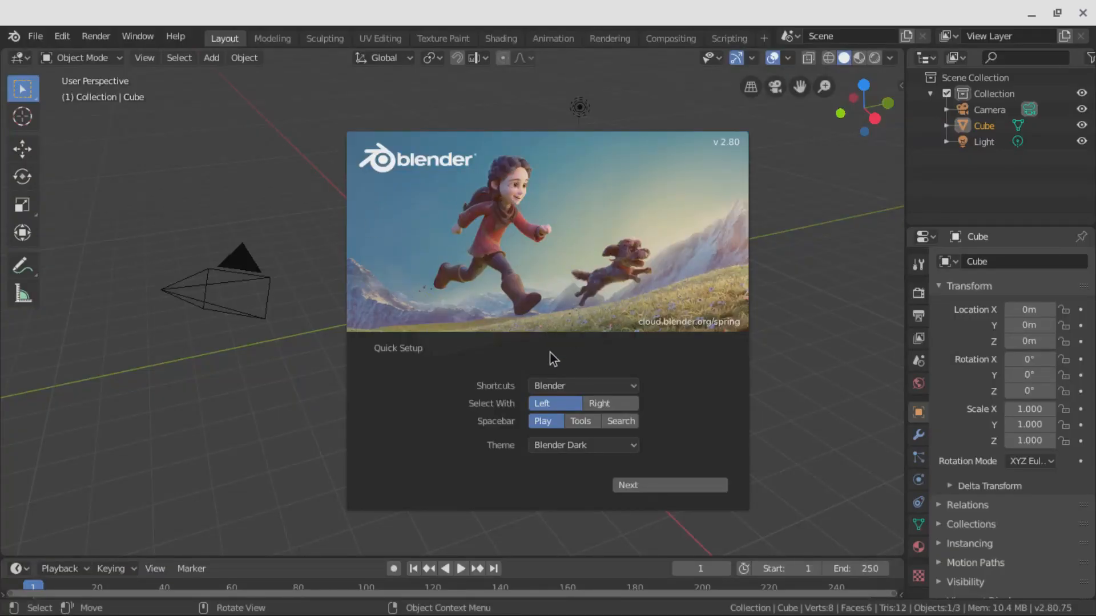
{"action": "left_click", "coordinate": [583, 240]}
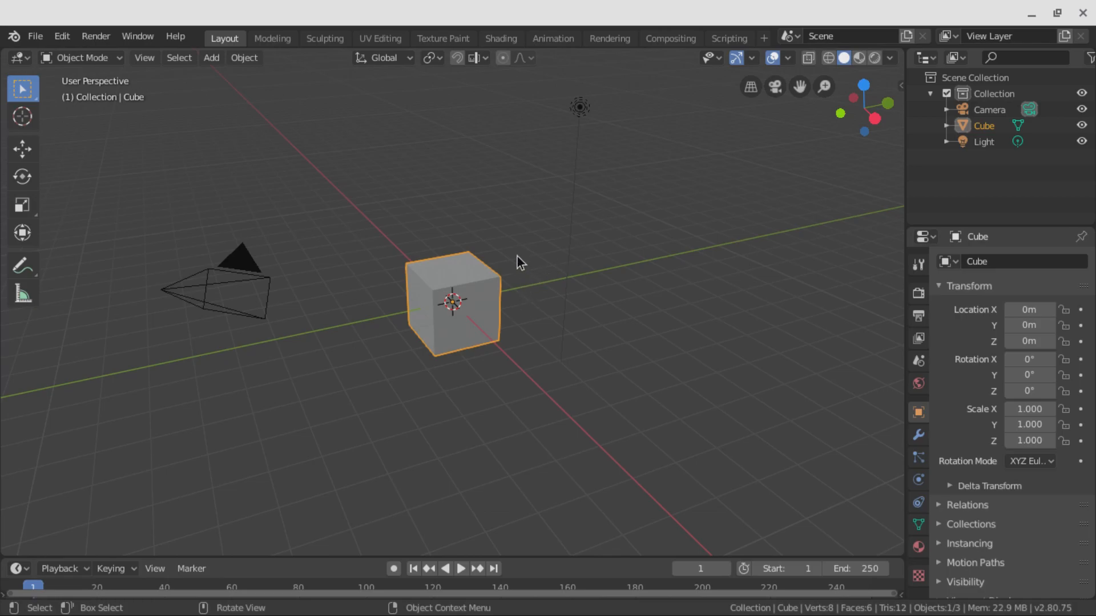
{"action": "left_click_drag", "start_coordinate": [514, 254], "coordinate": [502, 245]}
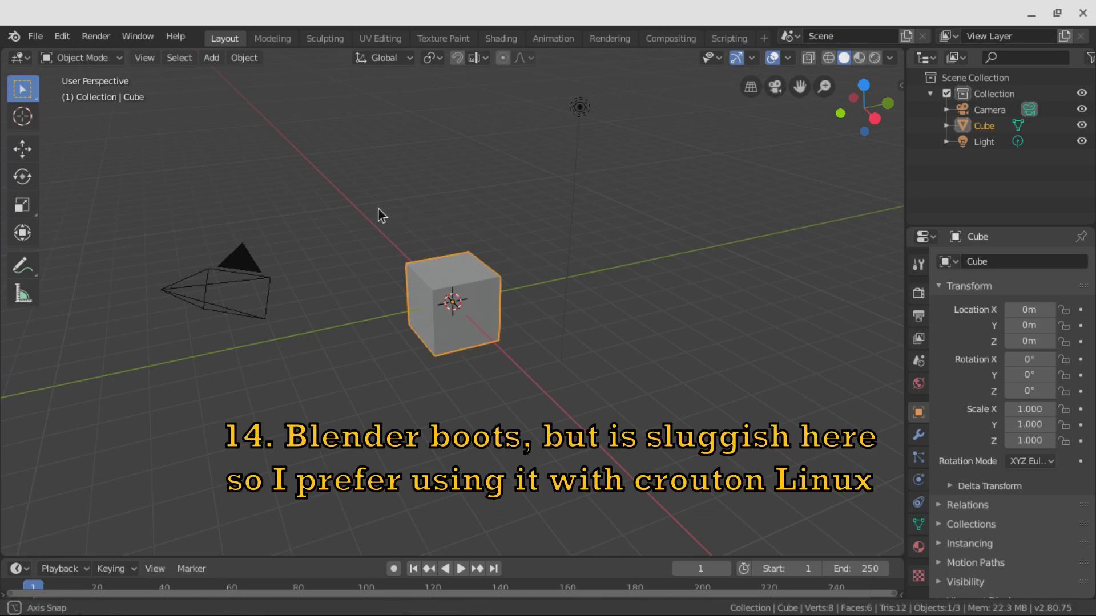
{"action": "left_click_drag", "start_coordinate": [378, 209], "coordinate": [412, 224]}
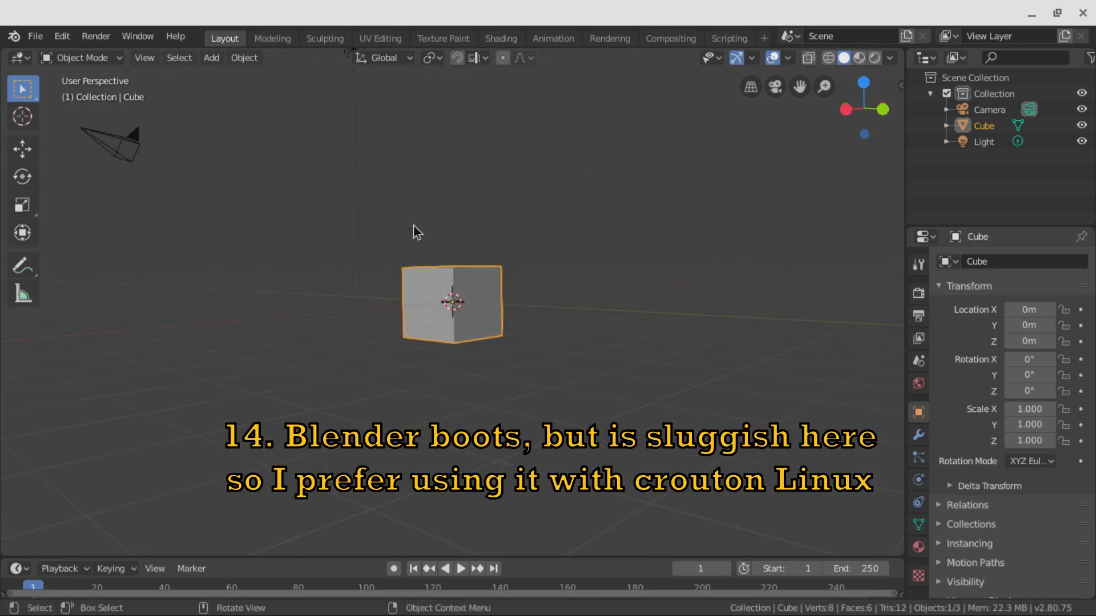
{"action": "left_click_drag", "start_coordinate": [477, 287], "coordinate": [430, 228]}
{"action": "left_click_drag", "start_coordinate": [486, 248], "coordinate": [474, 245]}
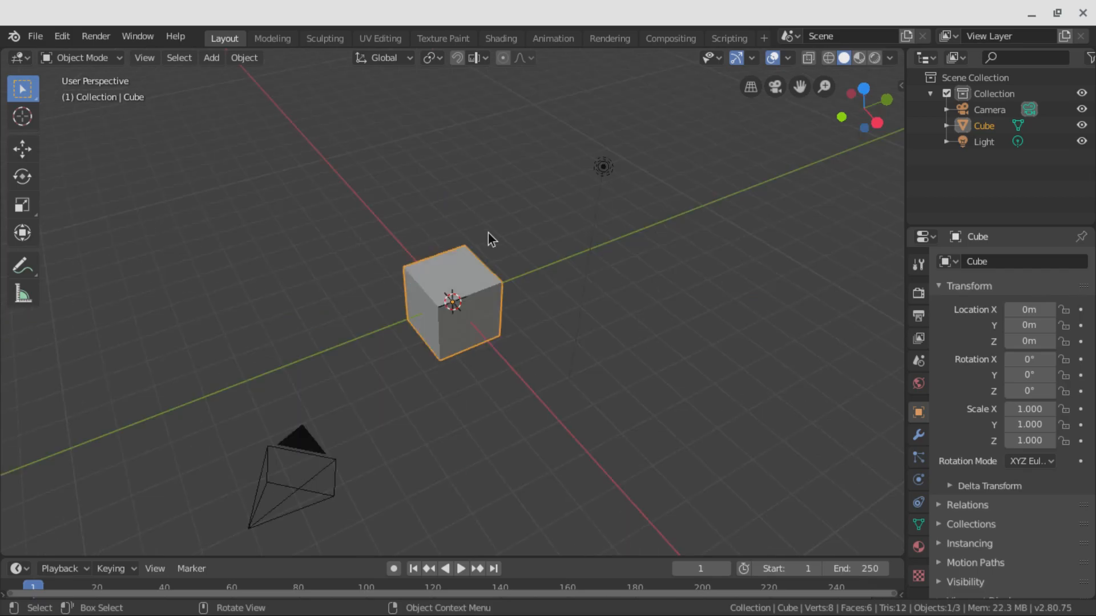
{"action": "left_click", "coordinate": [35, 37]}
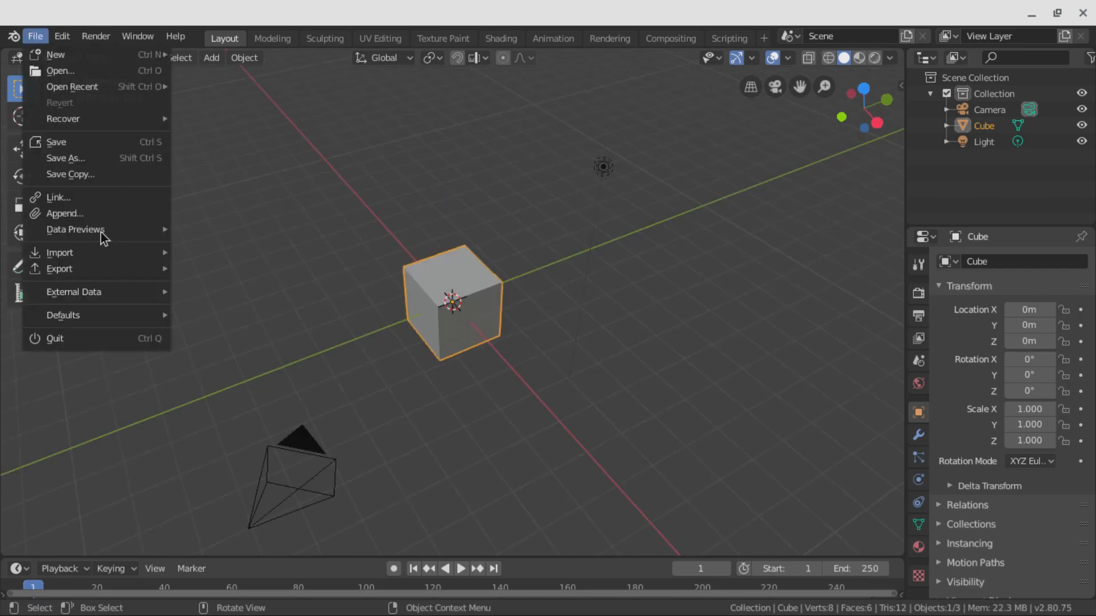
{"action": "mouse_move", "coordinate": [101, 232]}
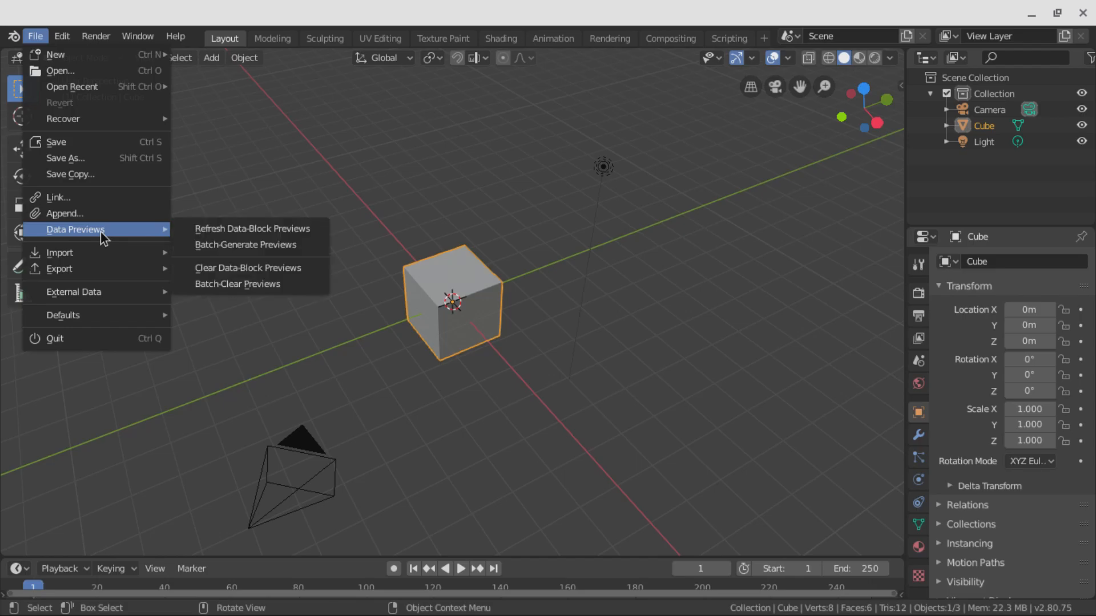